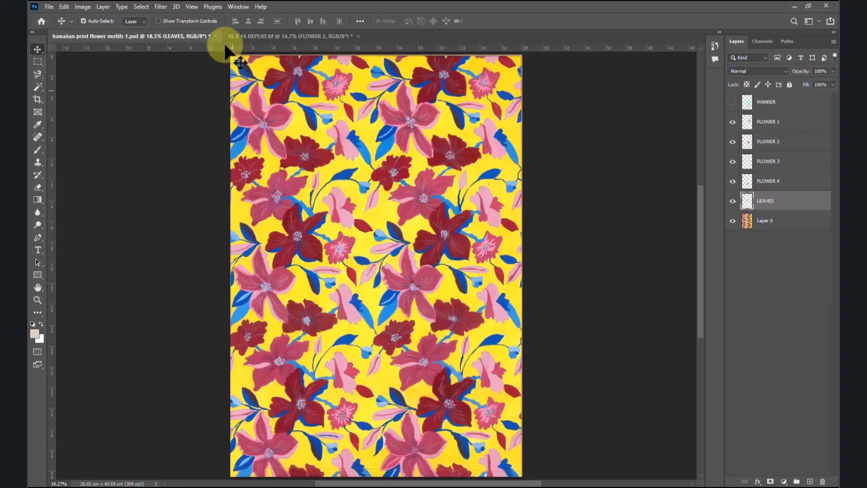
pyautogui.click(258, 36)
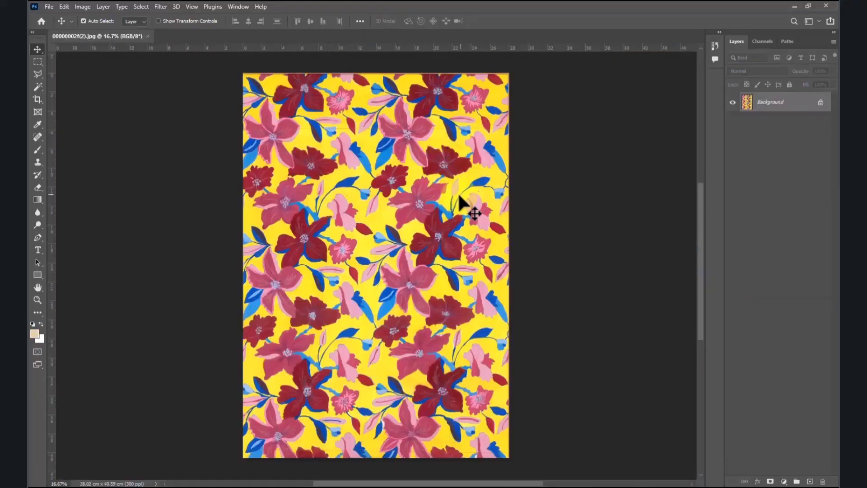
pyautogui.click(428, 190)
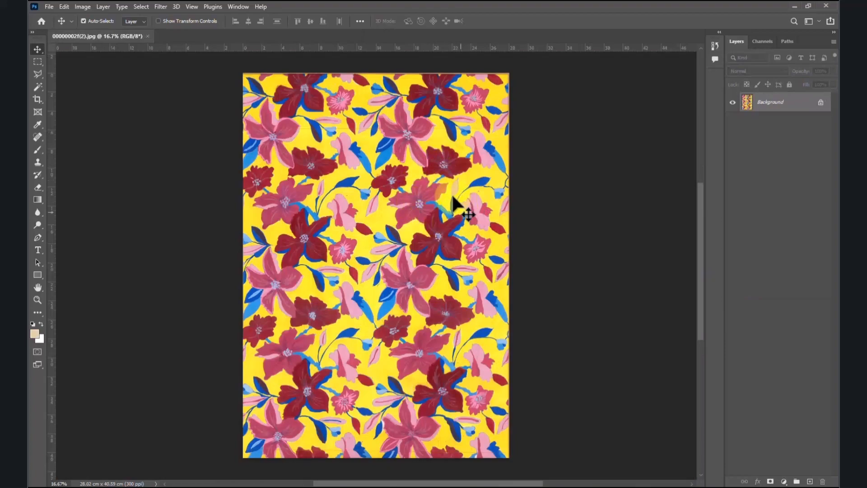
pyautogui.click(446, 244)
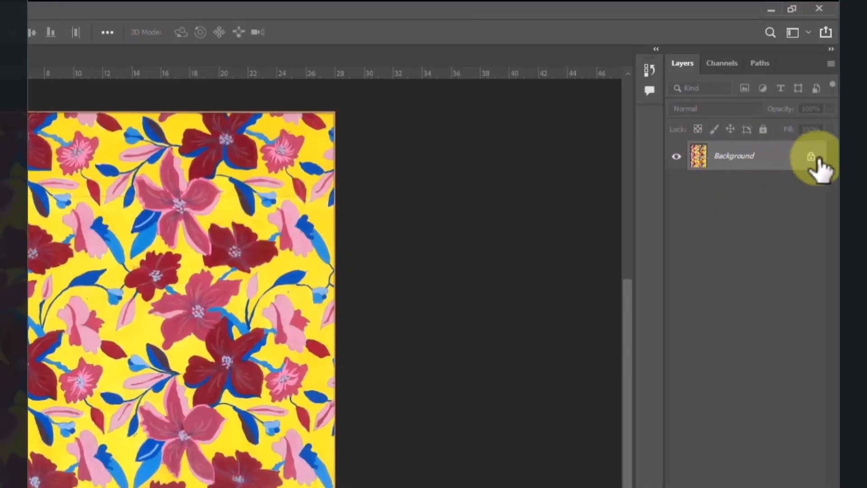
# Step: Unlock the Background layer and add a new layer named MARKER above it
pyautogui.click(811, 157)
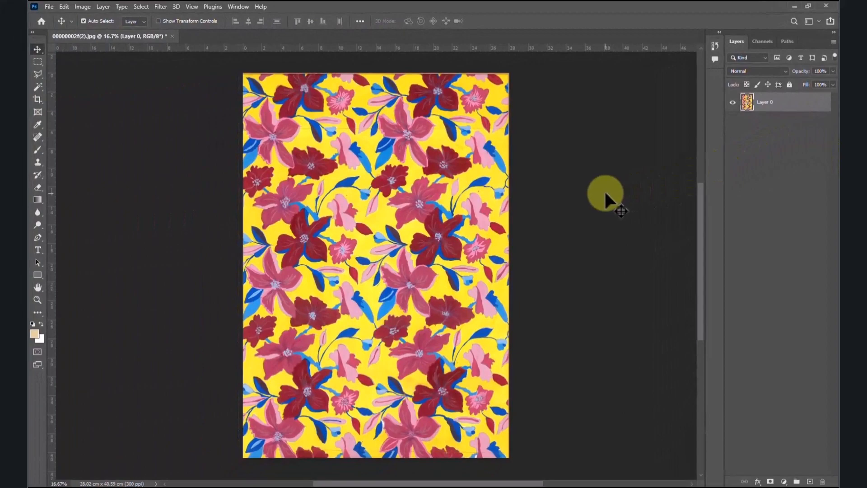
pyautogui.hotkey('ctrl', '+')
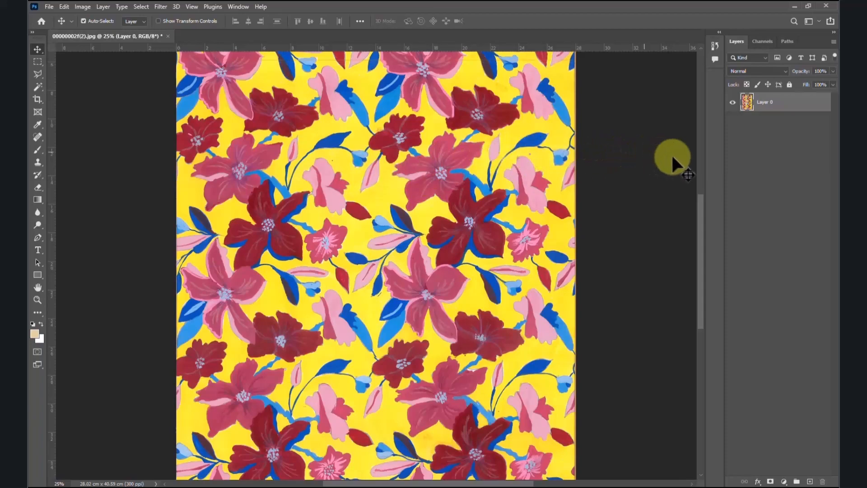
pyautogui.click(834, 42)
pyautogui.click(772, 47)
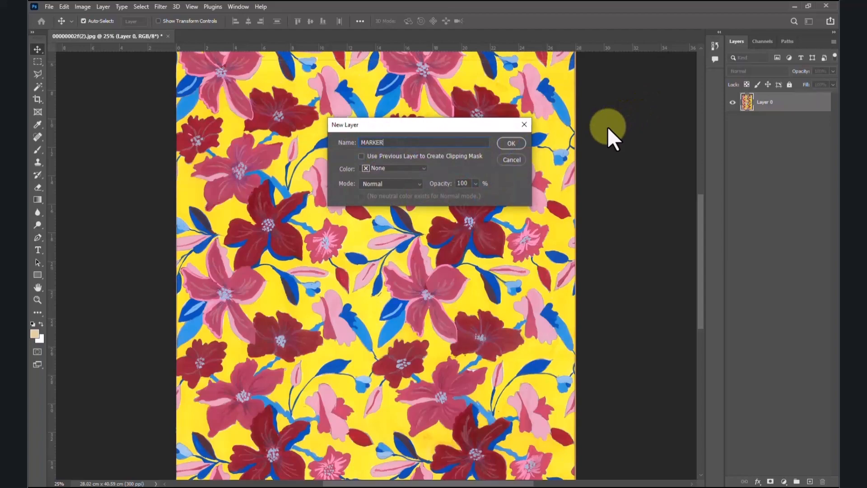
pyautogui.click(523, 142)
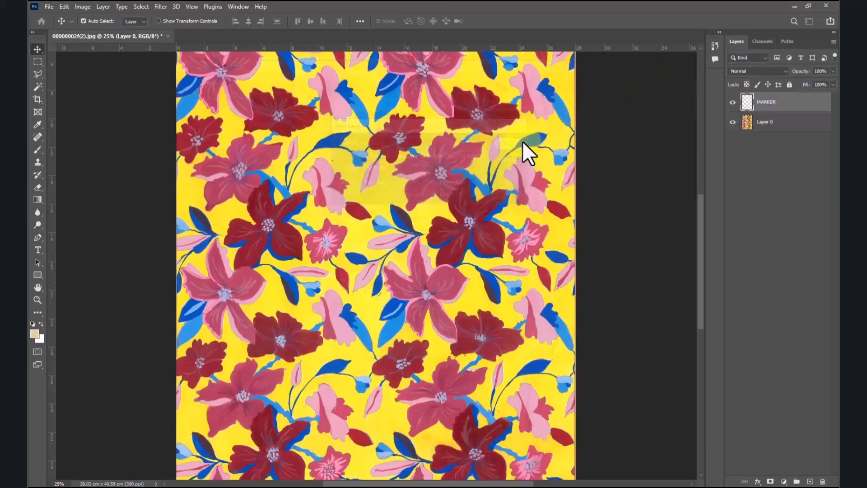
# Step: Set the foreground color to bright green, hex 36ff00
pyautogui.click(35, 335)
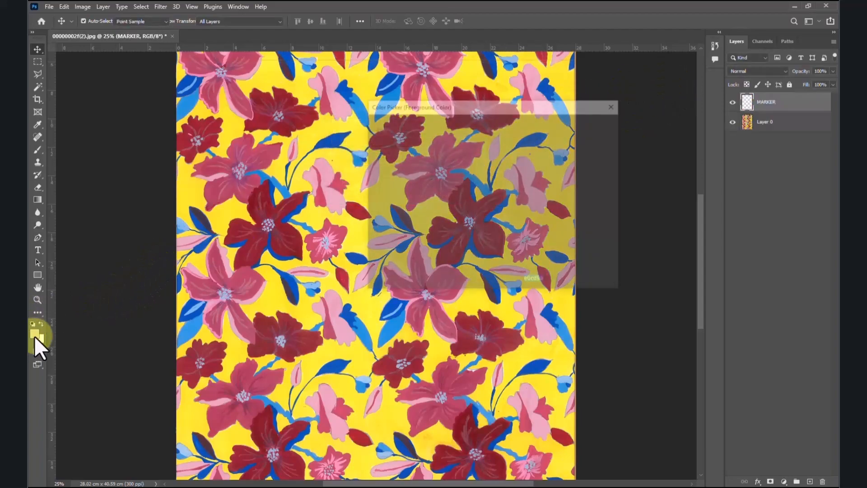
pyautogui.click(503, 214)
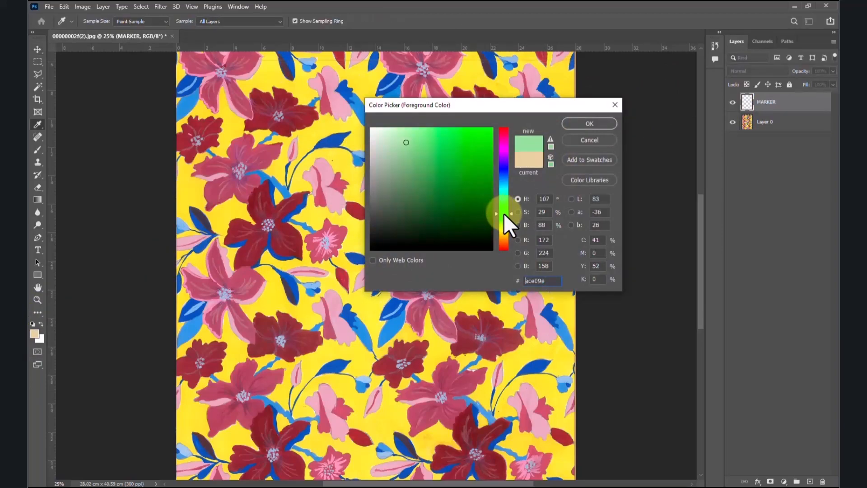
pyautogui.moveTo(465, 147)
pyautogui.mouseDown()
pyautogui.moveTo(471, 125)
pyautogui.moveTo(504, 123)
pyautogui.mouseUp()
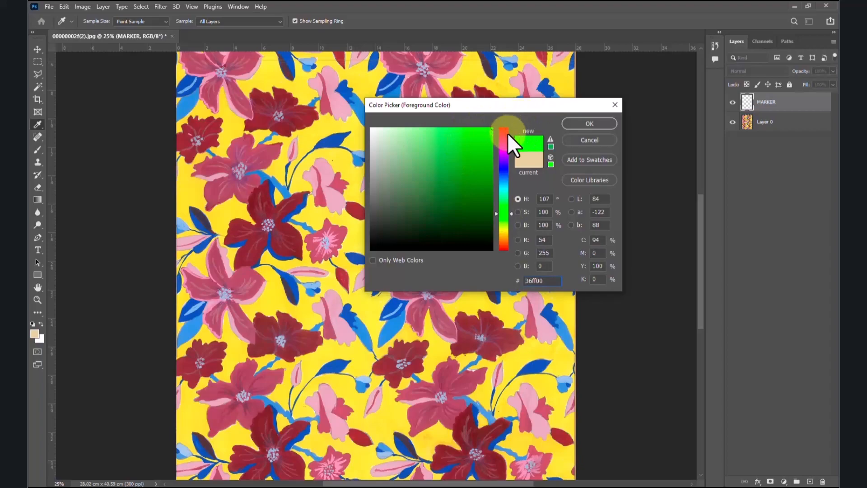
pyautogui.click(602, 124)
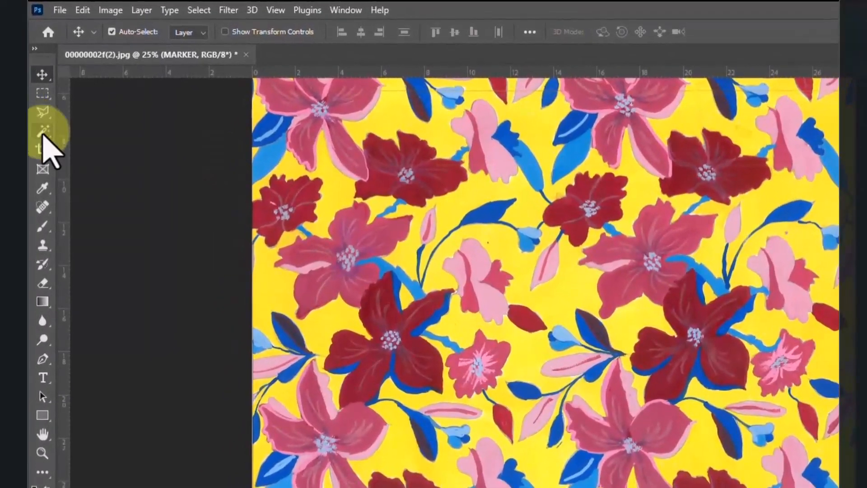
# Step: Set up the Brush tool with an opacity of 33% for translucent marking
pyautogui.click(47, 225)
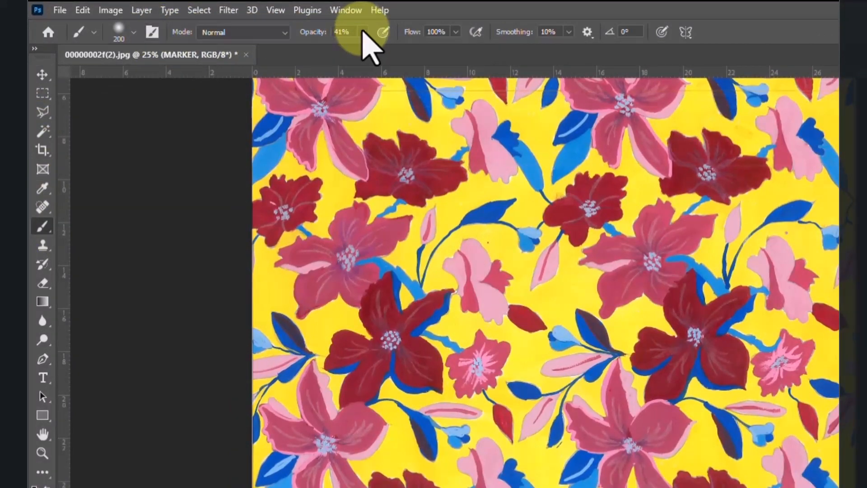
pyautogui.click(362, 32)
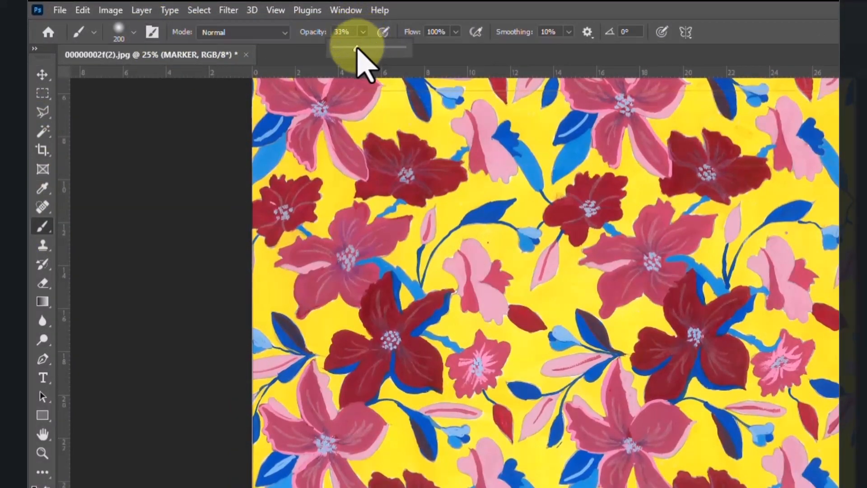
pyautogui.click(356, 50)
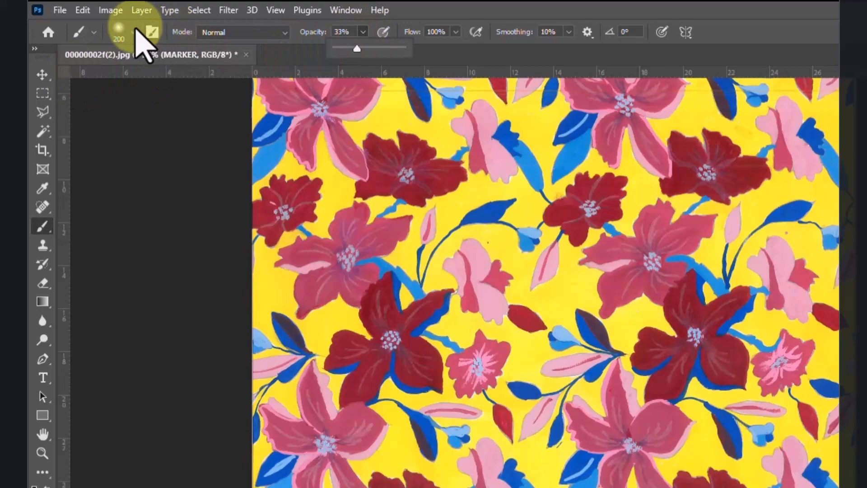
pyautogui.click(133, 32)
pyautogui.click(707, 108)
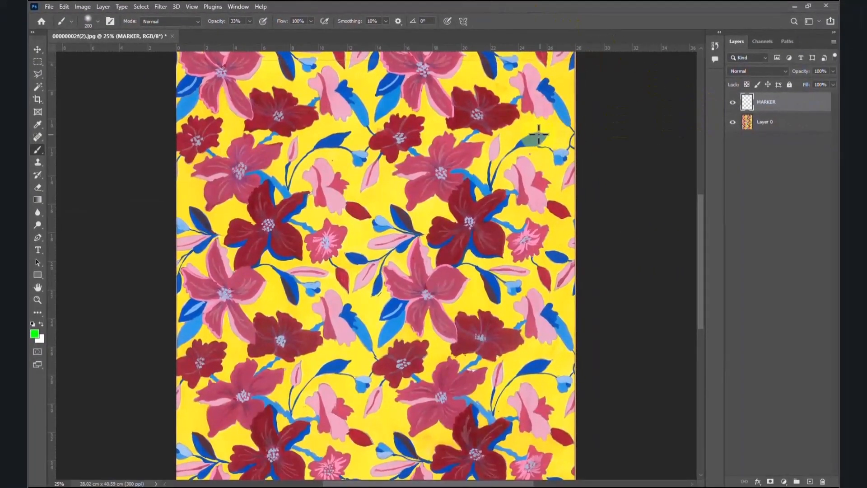
# Step: On the MARKER layer, paint green over one large pink flower, three dark red flowers, the small pink flower and the leaf sprig
pyautogui.hotkey('ctrl', 'z')
pyautogui.moveTo(474, 136)
pyautogui.mouseDown()
pyautogui.moveTo(455, 107)
pyautogui.moveTo(456, 118)
pyautogui.mouseUp()
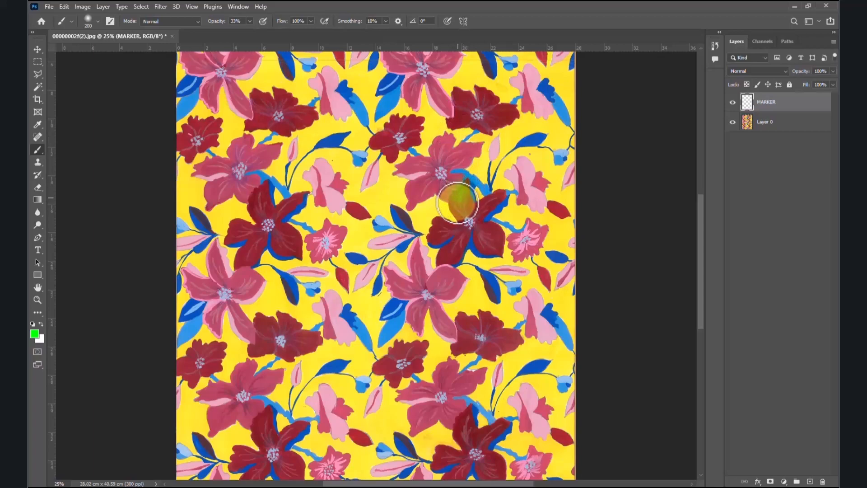
pyautogui.moveTo(477, 206)
pyautogui.mouseDown()
pyautogui.moveTo(477, 224)
pyautogui.moveTo(437, 235)
pyautogui.moveTo(389, 359)
pyautogui.moveTo(464, 347)
pyautogui.moveTo(476, 323)
pyautogui.moveTo(481, 332)
pyautogui.moveTo(424, 293)
pyautogui.moveTo(420, 253)
pyautogui.moveTo(441, 291)
pyautogui.moveTo(521, 240)
pyautogui.mouseUp()
pyautogui.moveTo(477, 213); pyautogui.dragTo(475, 221)
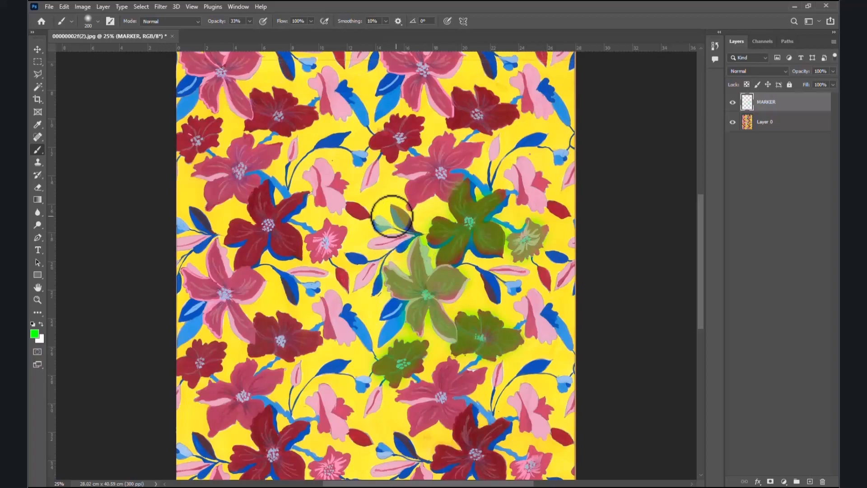
pyautogui.moveTo(406, 223)
pyautogui.mouseDown()
pyautogui.moveTo(393, 210)
pyautogui.moveTo(386, 238)
pyautogui.moveTo(364, 258)
pyautogui.moveTo(363, 277)
pyautogui.mouseUp()
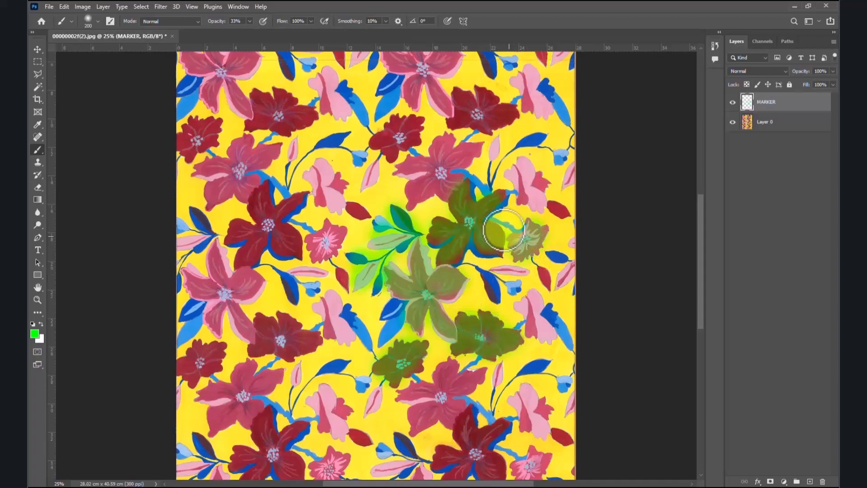
# Step: Compare the artwork with and without the green marks, leave the MARKER layer hidden and make Layer 0 active
pyautogui.click(734, 103)
pyautogui.click(734, 103)
pyautogui.click(733, 103)
pyautogui.click(733, 103)
pyautogui.click(734, 103)
pyautogui.click(733, 103)
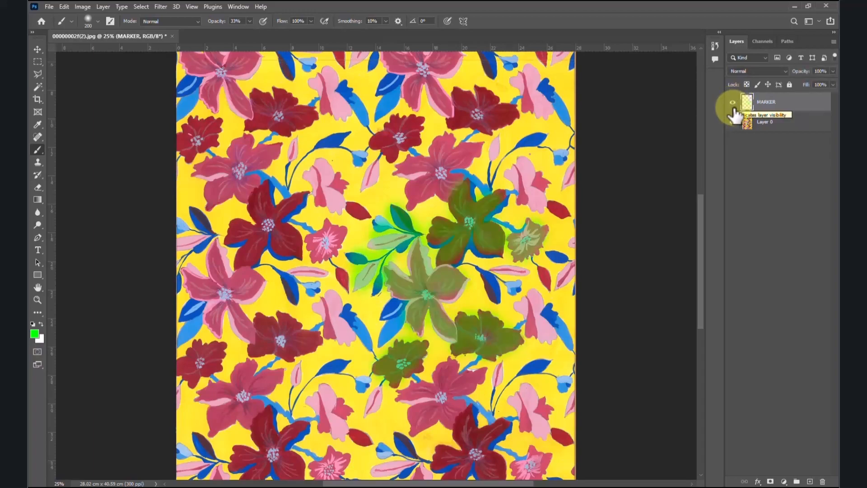
pyautogui.click(733, 104)
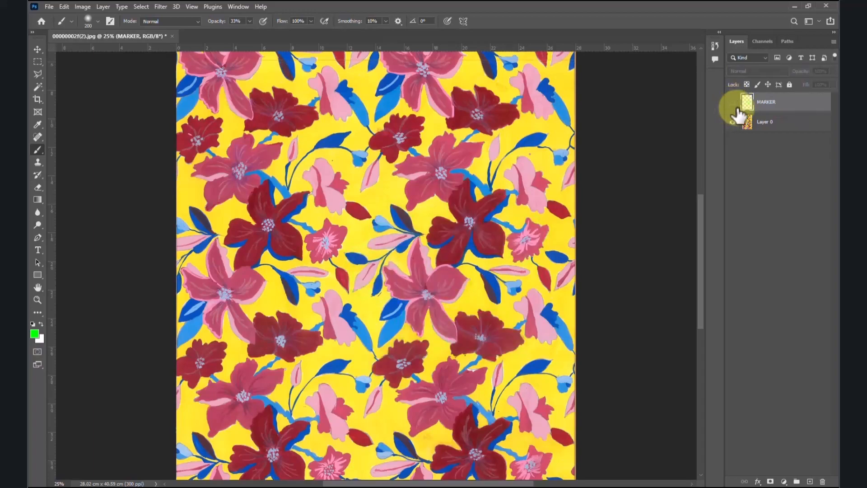
pyautogui.click(771, 129)
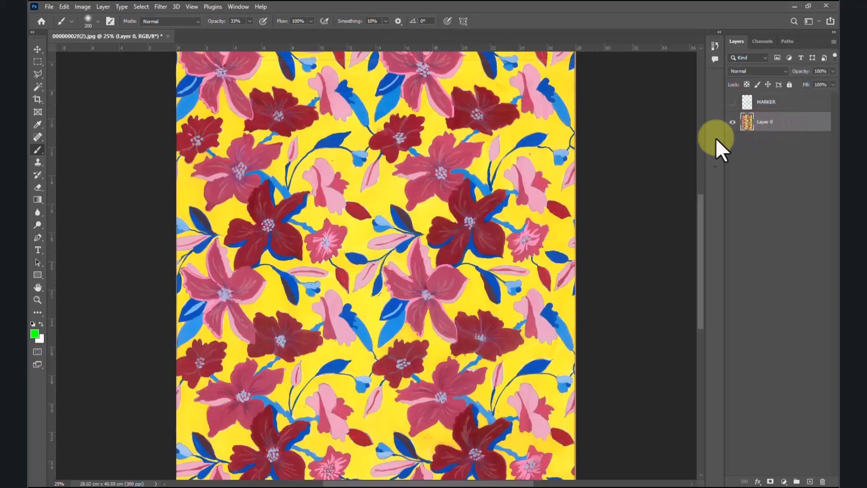
# Step: Select the large pink five-petal flower by tracing its outline with the Magnetic Lasso tool
pyautogui.hotkey('ctrl', '+')
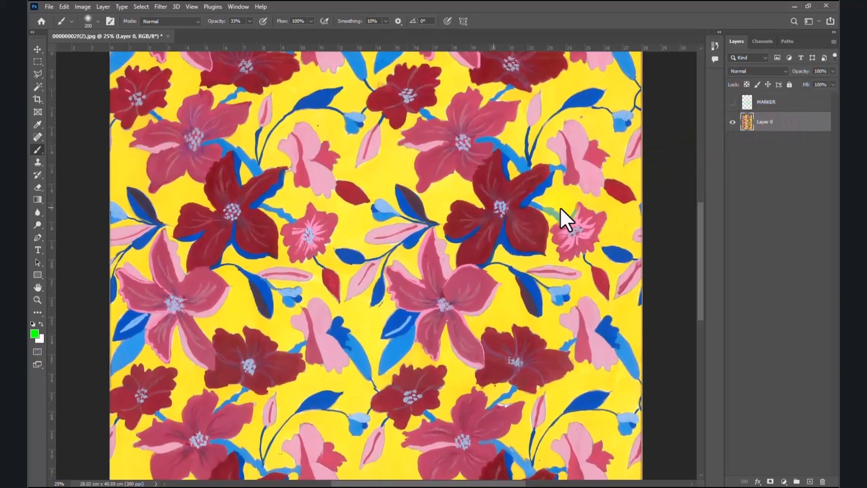
pyautogui.hotkey('ctrl', '+')
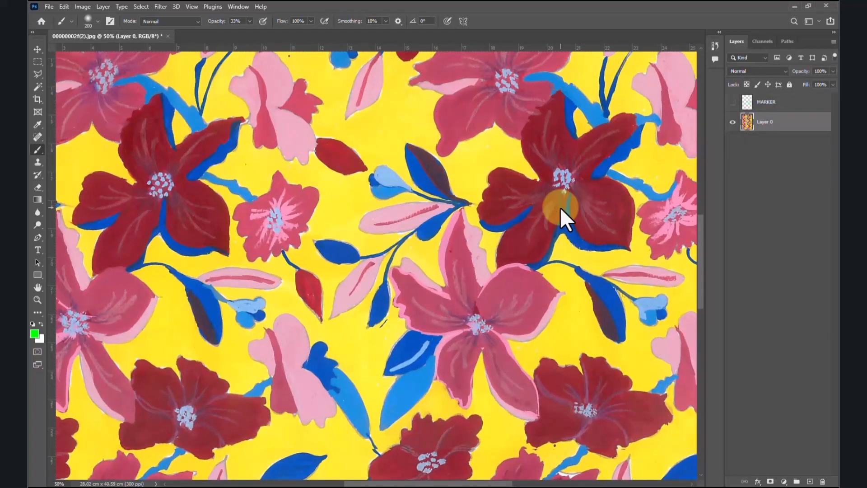
pyautogui.hotkey('ctrl', '+')
pyautogui.moveTo(565, 232); pyautogui.dragTo(456, 148)
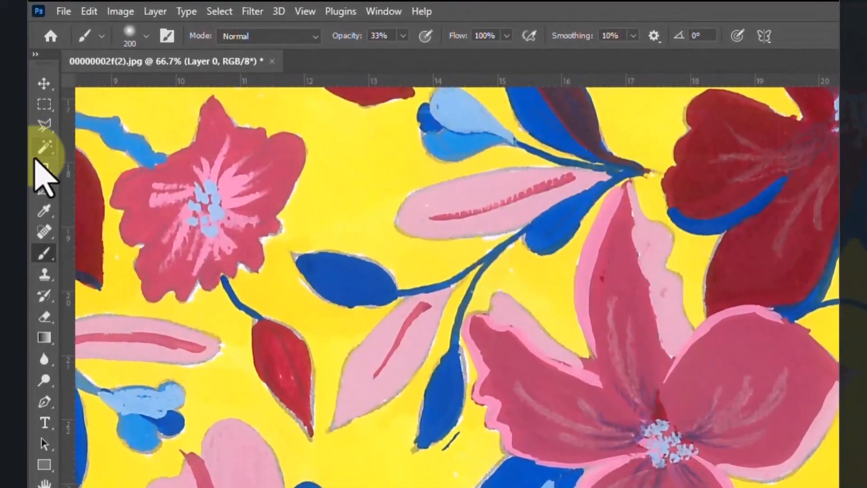
pyautogui.rightClick(42, 128)
pyautogui.rightClick(42, 128)
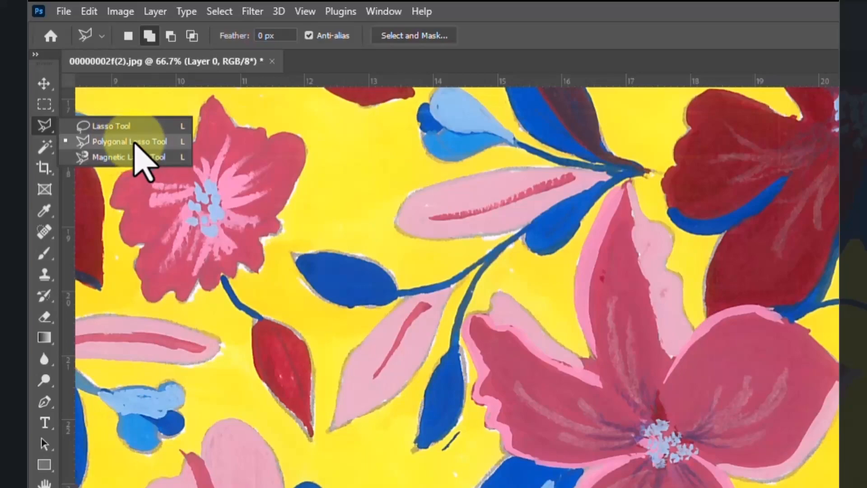
pyautogui.click(140, 156)
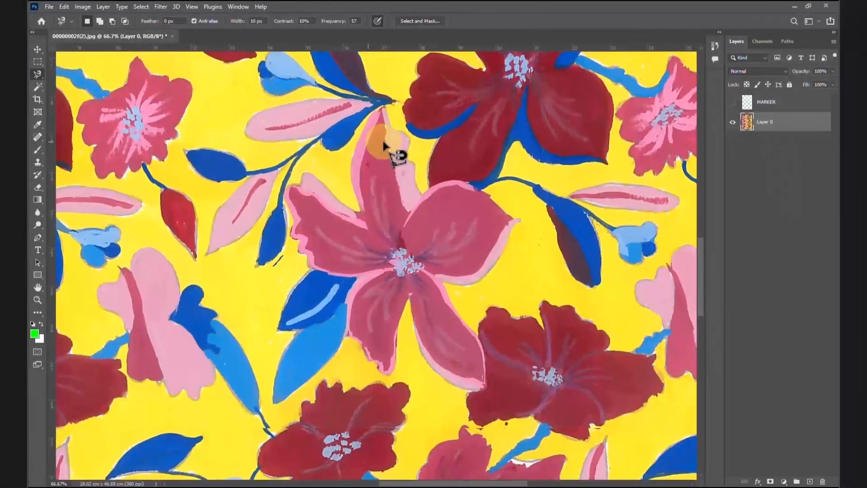
pyautogui.hotkey('ctrl', '+')
pyautogui.moveTo(488, 147); pyautogui.dragTo(482, 171)
pyautogui.hotkey('ctrl', '-')
pyautogui.moveTo(377, 131)
pyautogui.mouseDown()
pyautogui.moveTo(359, 135)
pyautogui.moveTo(357, 123)
pyautogui.moveTo(394, 154)
pyautogui.moveTo(406, 210)
pyautogui.moveTo(432, 198)
pyautogui.moveTo(503, 238)
pyautogui.moveTo(449, 304)
pyautogui.moveTo(433, 310)
pyautogui.moveTo(469, 370)
pyautogui.moveTo(445, 405)
pyautogui.moveTo(392, 312)
pyautogui.moveTo(370, 391)
pyautogui.moveTo(335, 354)
pyautogui.moveTo(340, 298)
pyautogui.moveTo(292, 282)
pyautogui.moveTo(277, 257)
pyautogui.moveTo(275, 203)
pyautogui.moveTo(303, 194)
pyautogui.moveTo(340, 221)
pyautogui.moveTo(367, 132)
pyautogui.mouseUp()
pyautogui.click(369, 129)
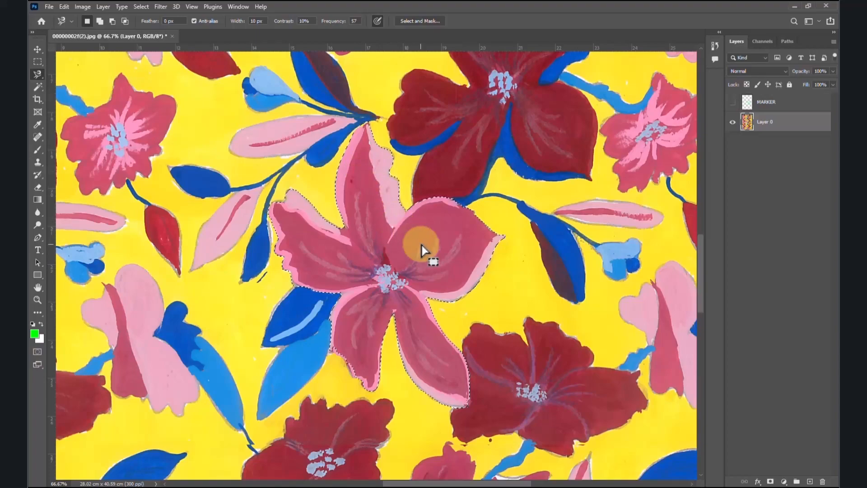
# Step: Copy the selected pink flower onto its own layer named FLOWER 1 and make Layer 0 active again
pyautogui.click(38, 49)
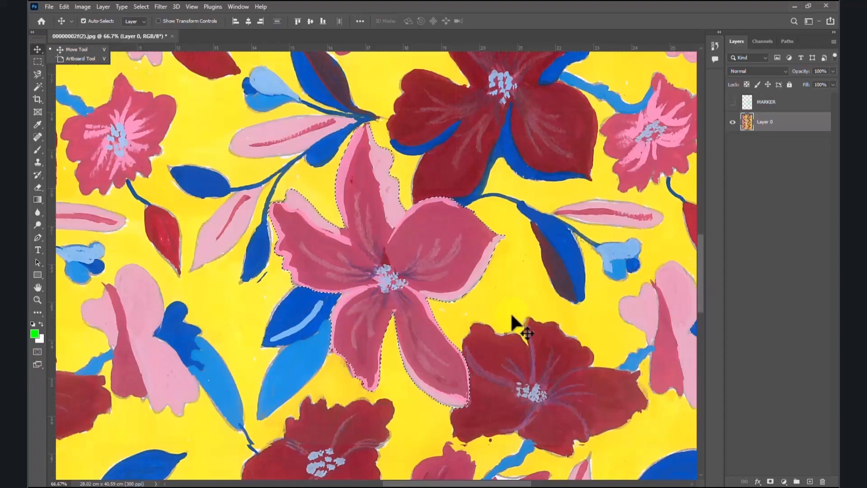
pyautogui.hotkey('ctrl', 'c')
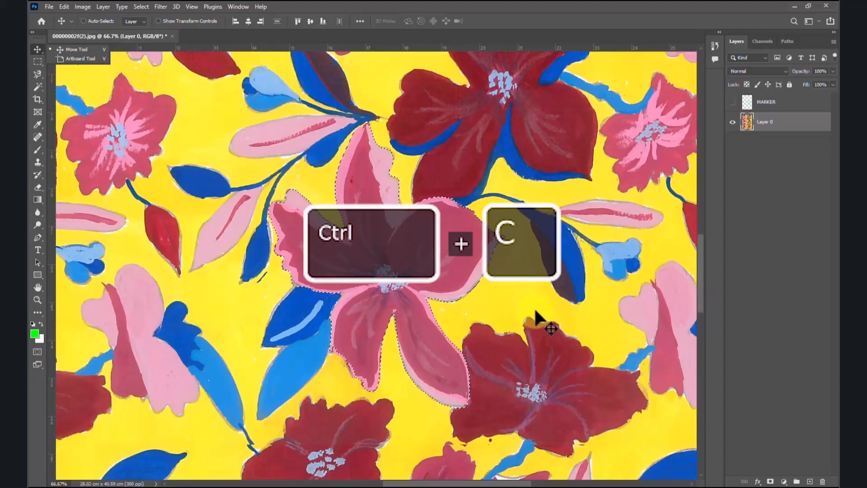
pyautogui.hotkey('ctrl', 'v')
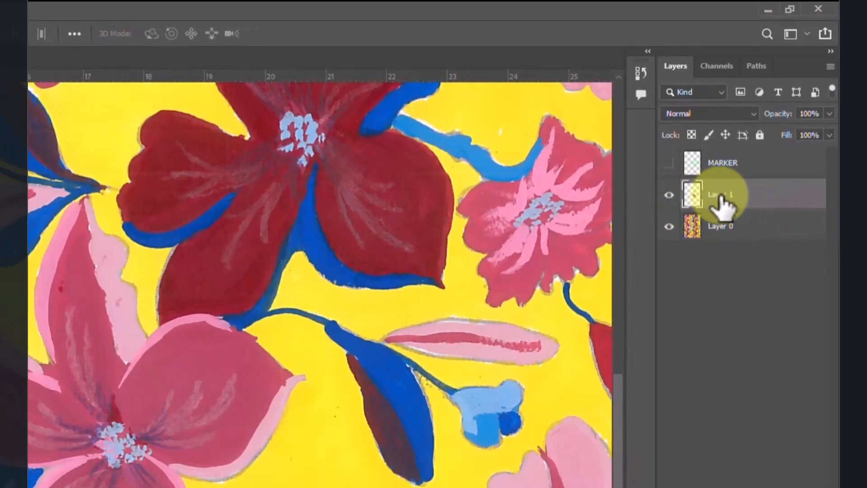
pyautogui.doubleClick(722, 195)
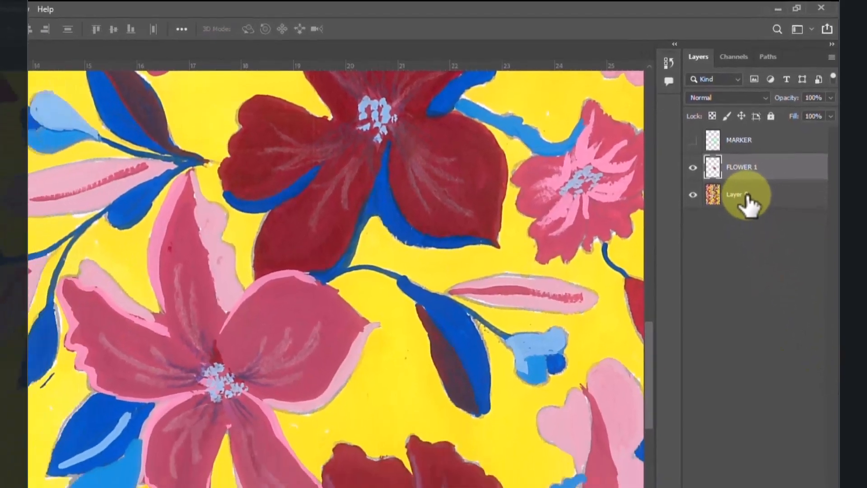
pyautogui.click(745, 198)
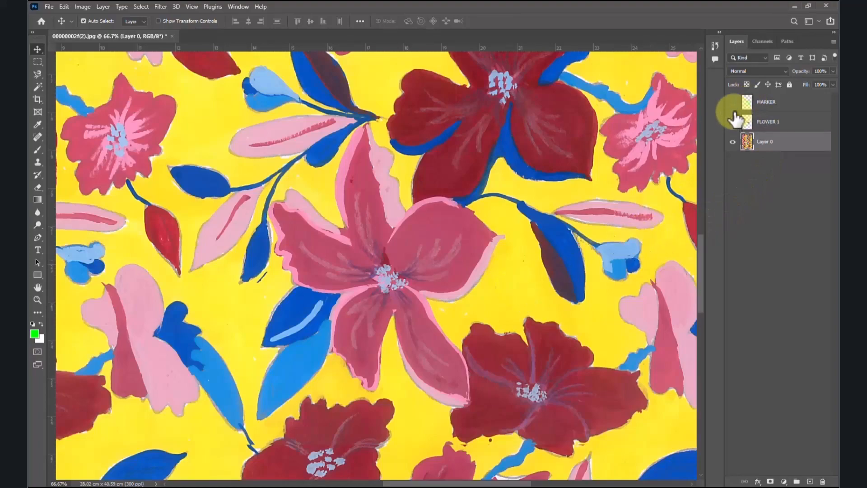
# Step: Show the MARKER layer to check which flowers are marked for extraction, and hide it again
pyautogui.click(734, 121)
pyautogui.click(733, 103)
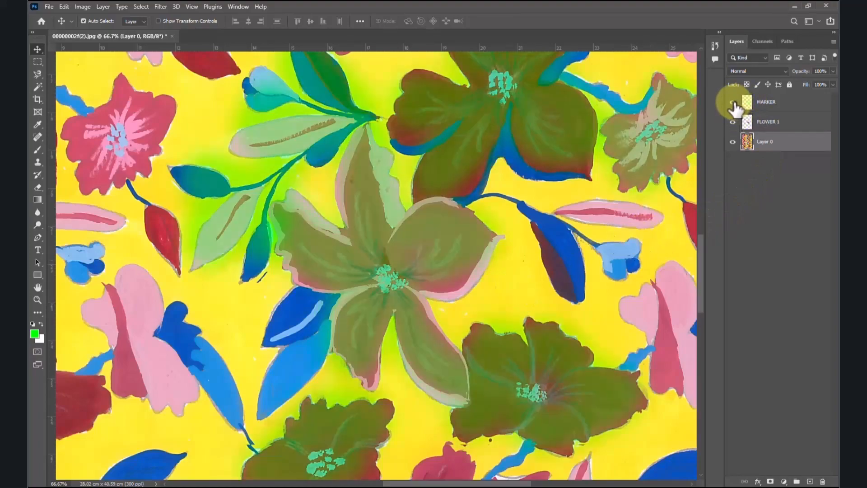
pyautogui.click(733, 103)
pyautogui.click(733, 102)
pyautogui.click(733, 102)
pyautogui.click(733, 102)
pyautogui.scroll(-4, 452, 281)
pyautogui.hscroll(-2, 364, 248)
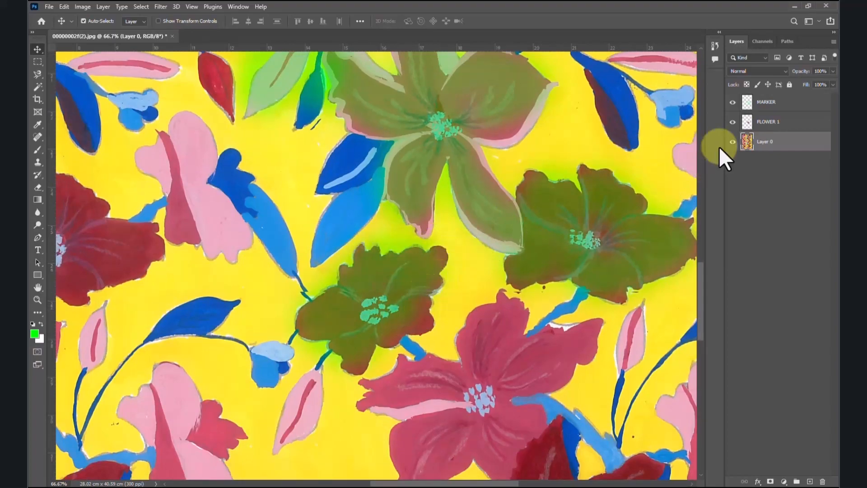
pyautogui.click(733, 102)
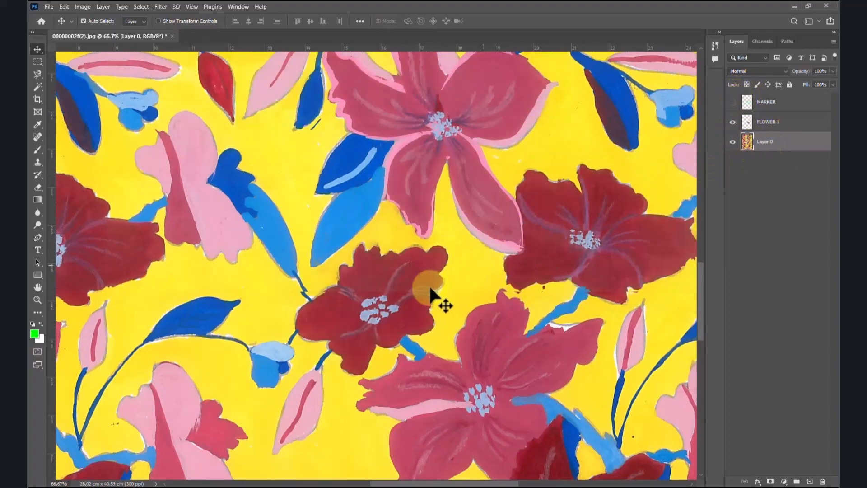
# Step: Select the small dark red flower below the blue leaves by tracing its outline with the Magnetic Lasso tool
pyautogui.scroll(3, 428, 289)
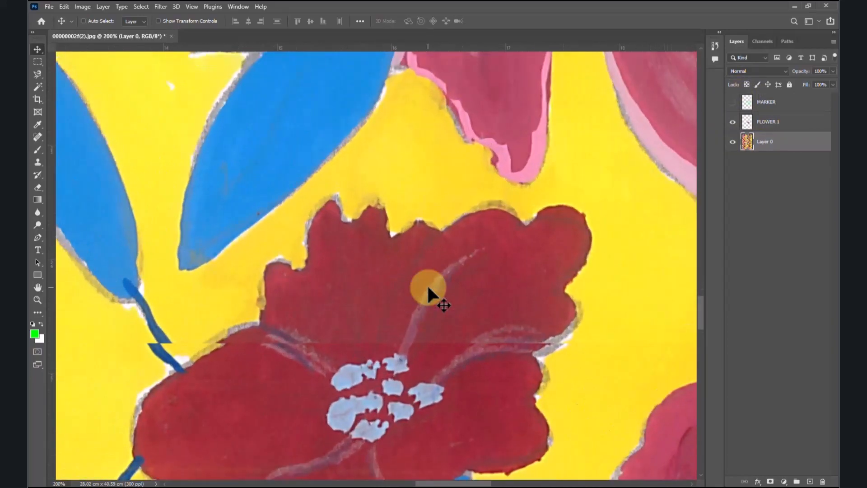
pyautogui.scroll(-2, 428, 288)
pyautogui.moveTo(419, 294); pyautogui.dragTo(426, 209)
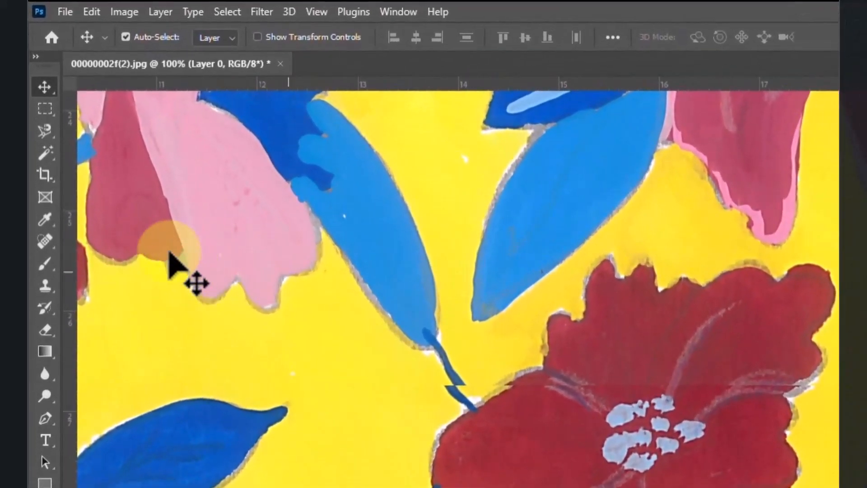
pyautogui.click(45, 132)
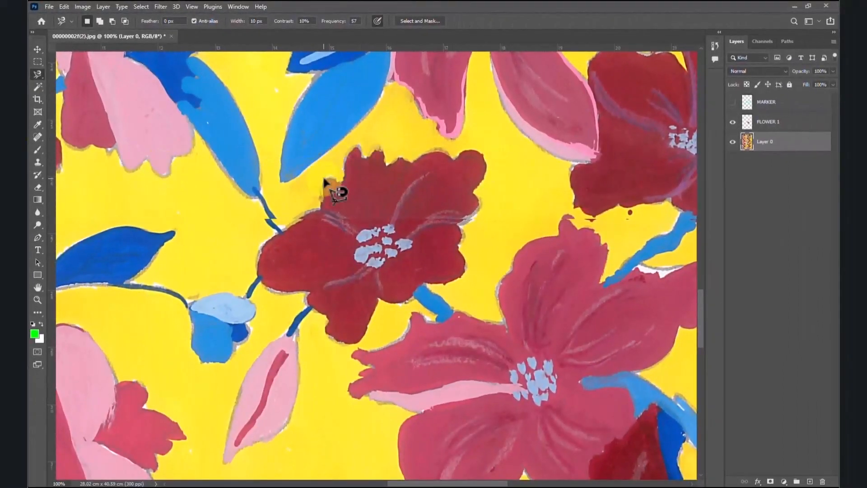
pyautogui.click(320, 208)
pyautogui.moveTo(266, 243)
pyautogui.mouseDown()
pyautogui.moveTo(349, 345)
pyautogui.moveTo(462, 252)
pyautogui.moveTo(477, 192)
pyautogui.moveTo(458, 154)
pyautogui.moveTo(401, 157)
pyautogui.moveTo(335, 182)
pyautogui.mouseUp()
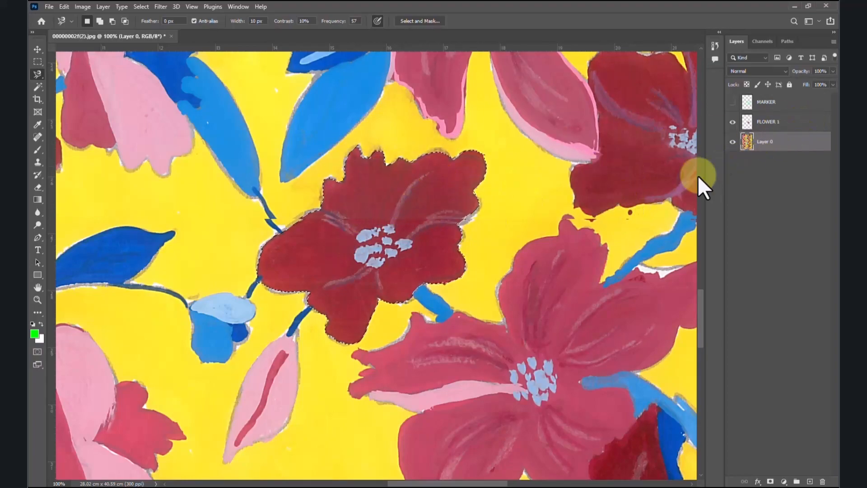
# Step: Copy the selected dark red flower onto its own layer named FLOWER 2 and make Layer 0 active again
pyautogui.hotkey('ctrl', 'c')
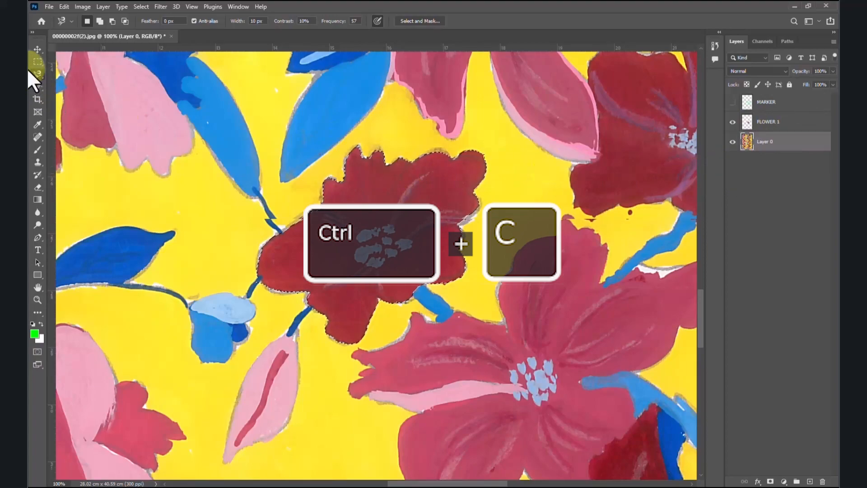
pyautogui.click(38, 54)
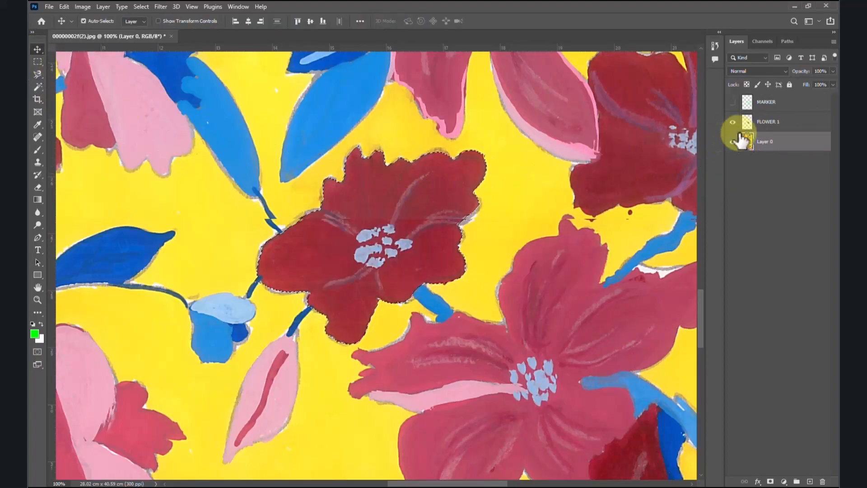
pyautogui.hotkey('ctrl', 'v')
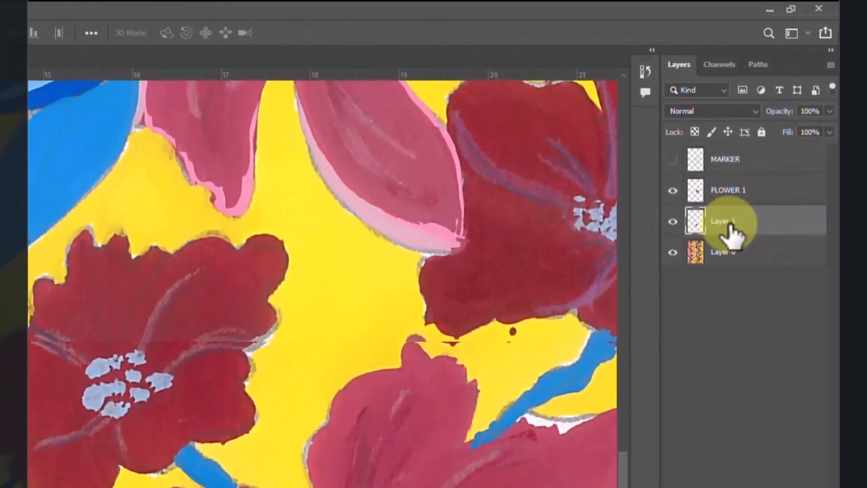
pyautogui.doubleClick(724, 222)
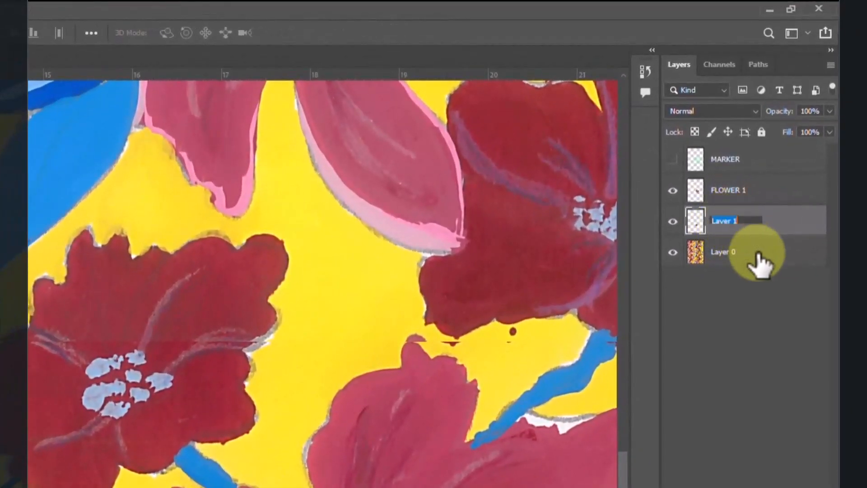
pyautogui.write('FLOWER 2')
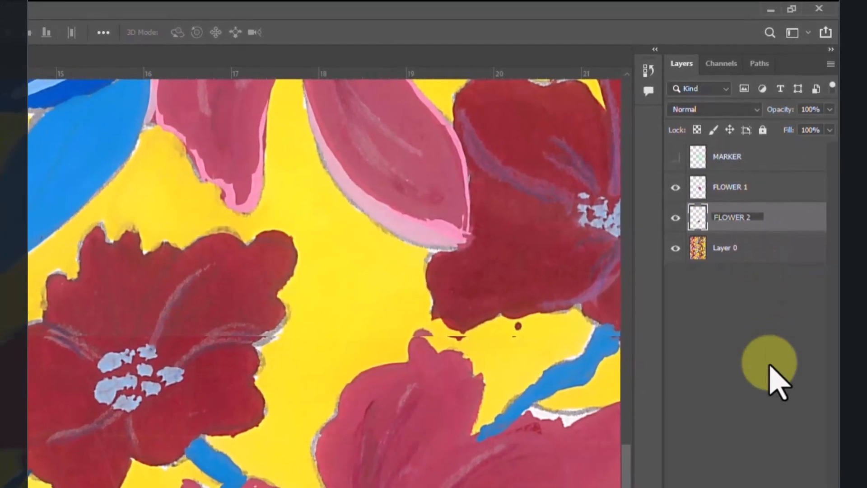
pyautogui.press('Return')
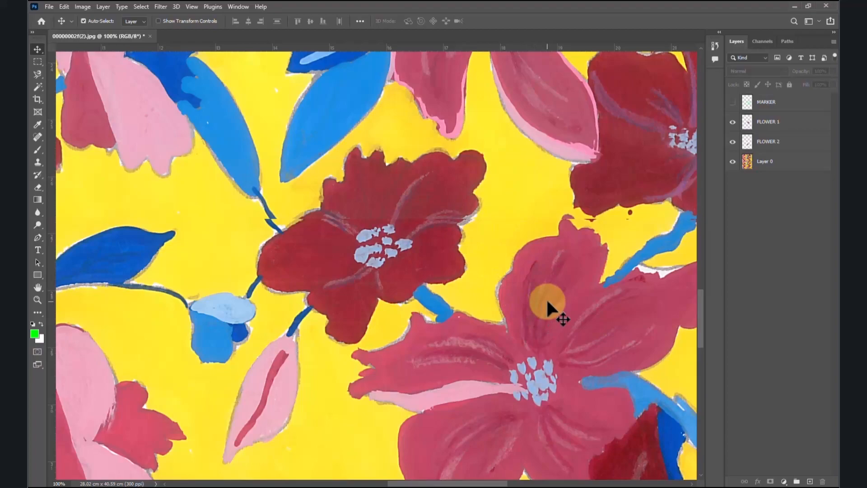
pyautogui.hotkey('ctrl', '-')
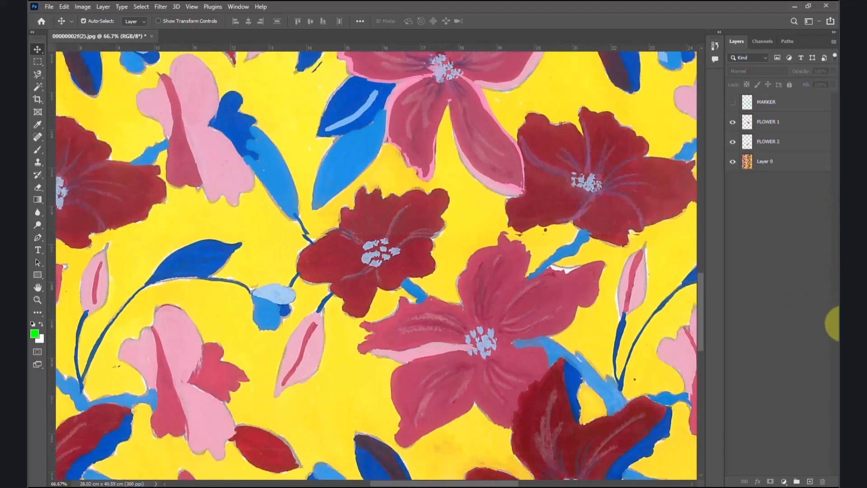
pyautogui.click(782, 168)
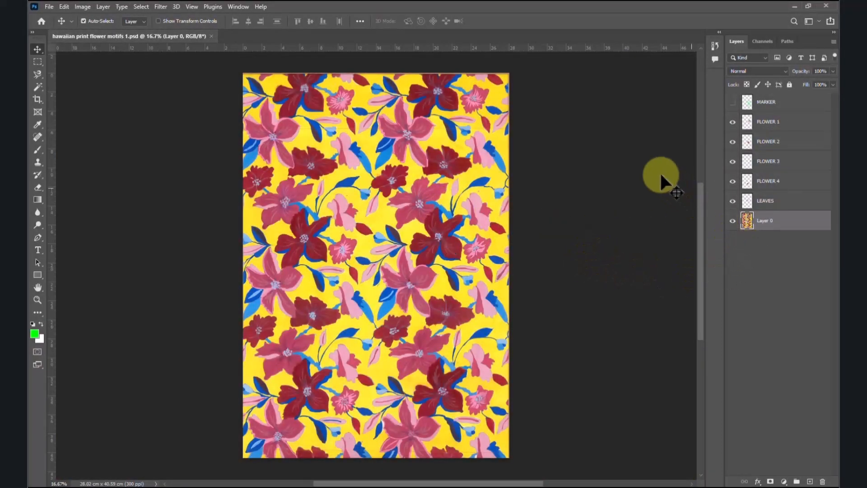
# Step: Compare the extracted motifs with the MARKER layer and the original artwork, leaving both MARKER and Layer 0 hidden
pyautogui.click(733, 222)
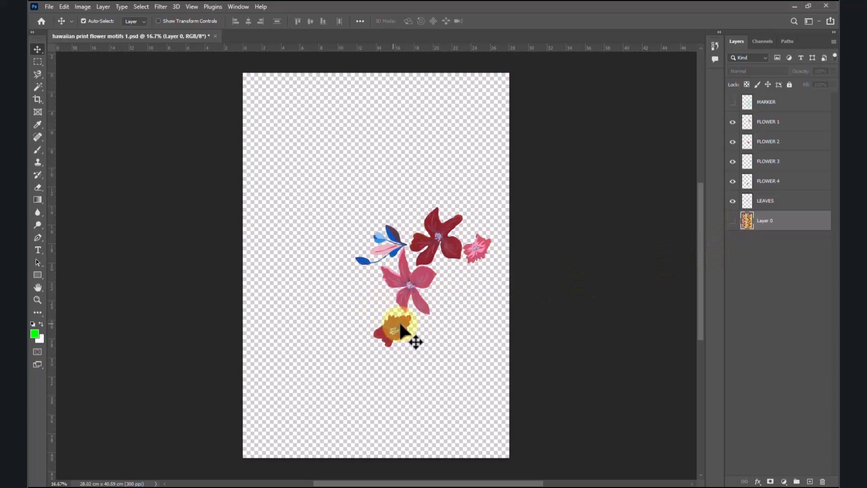
pyautogui.click(733, 102)
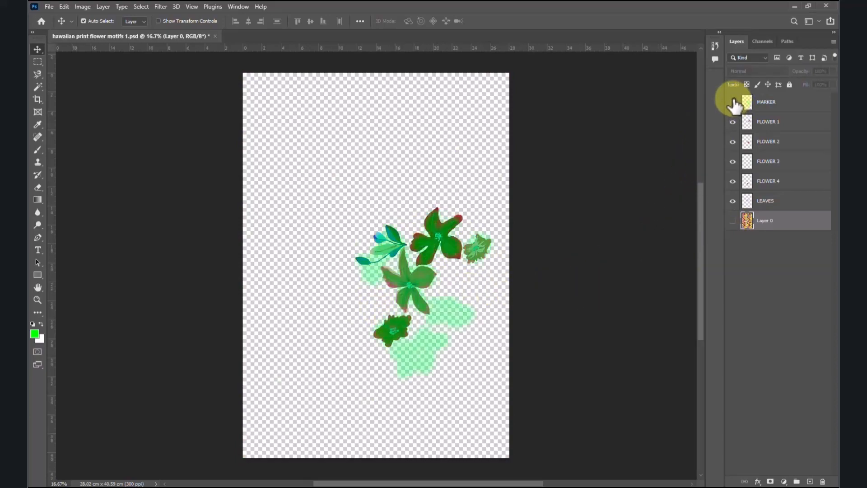
pyautogui.click(733, 102)
pyautogui.click(791, 114)
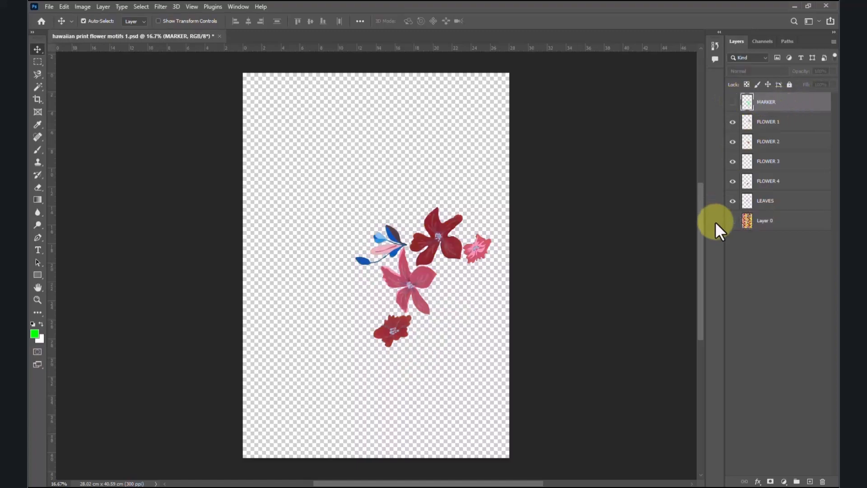
pyautogui.click(732, 220)
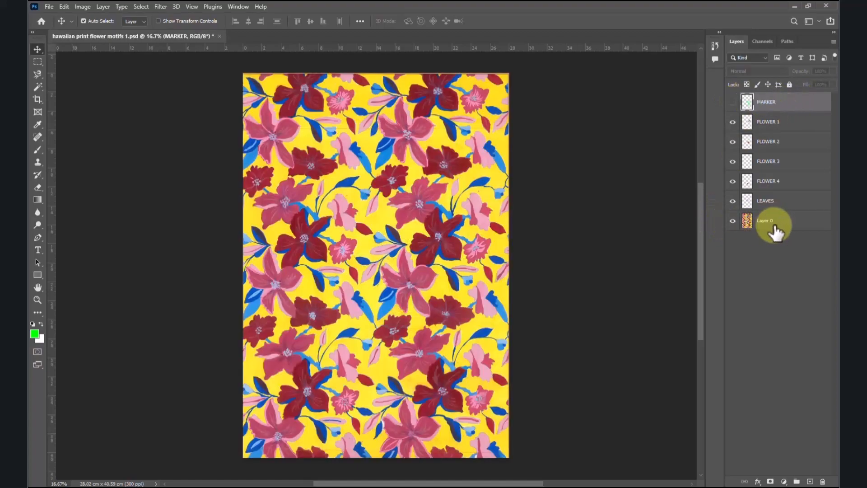
pyautogui.click(733, 221)
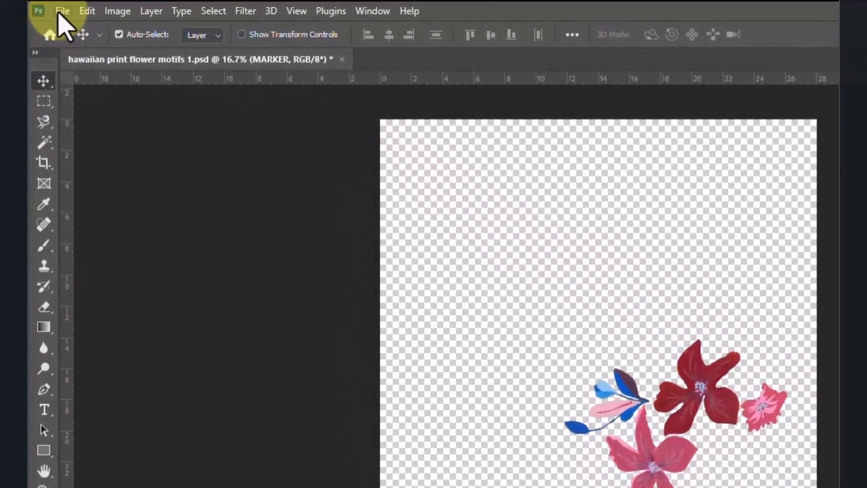
# Step: Create a new blank document 16 cm wide and 16 cm high at 300 pixels/inch
pyautogui.click(48, 7)
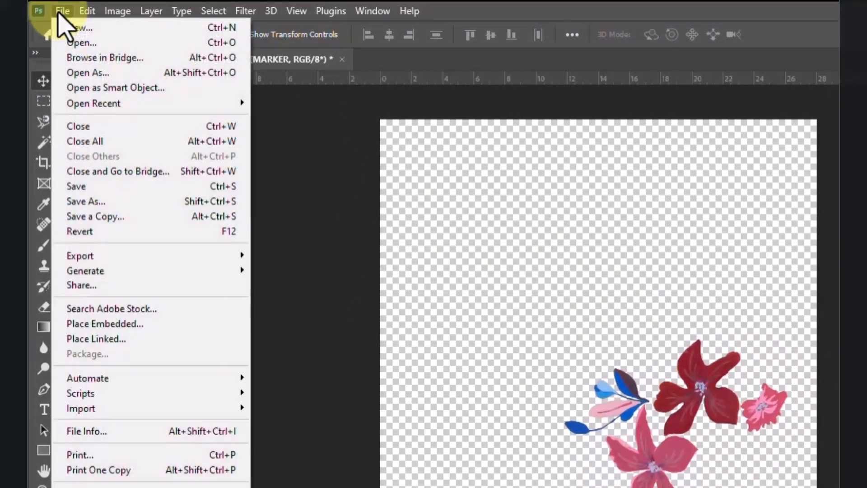
pyautogui.click(90, 30)
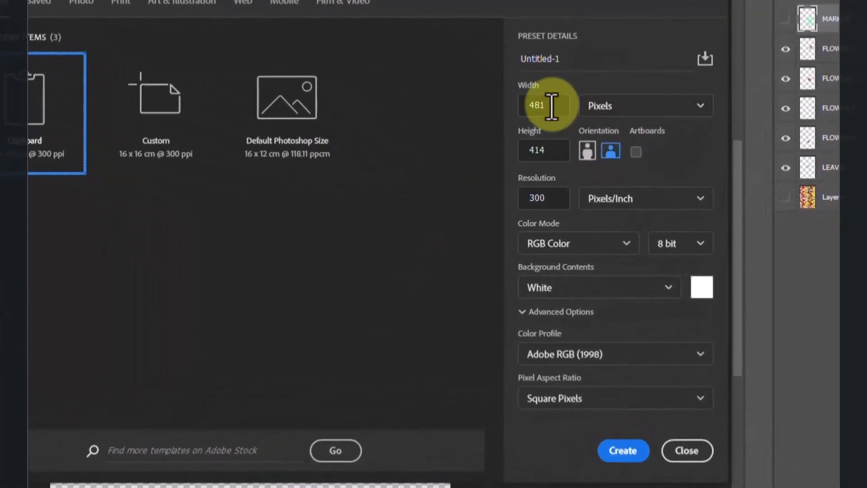
pyautogui.click(643, 104)
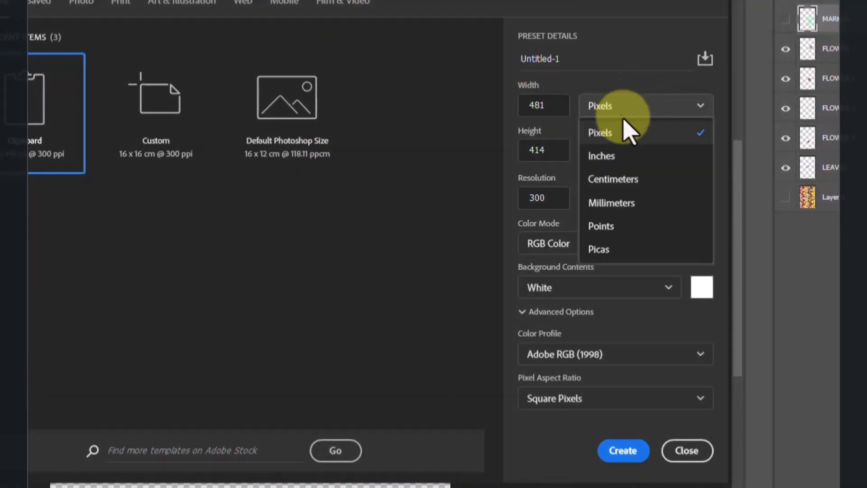
pyautogui.click(625, 180)
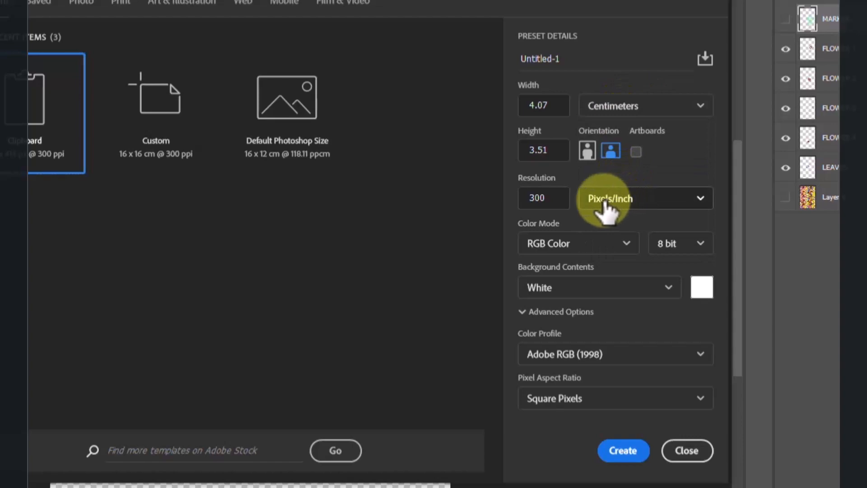
pyautogui.click(524, 98)
pyautogui.moveTo(524, 97); pyautogui.dragTo(481, 92)
pyautogui.write('16')
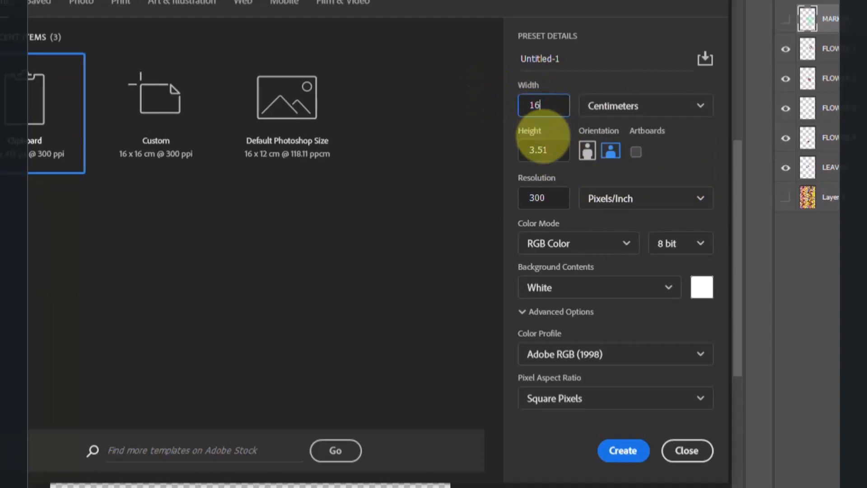
pyautogui.moveTo(537, 147); pyautogui.dragTo(490, 151)
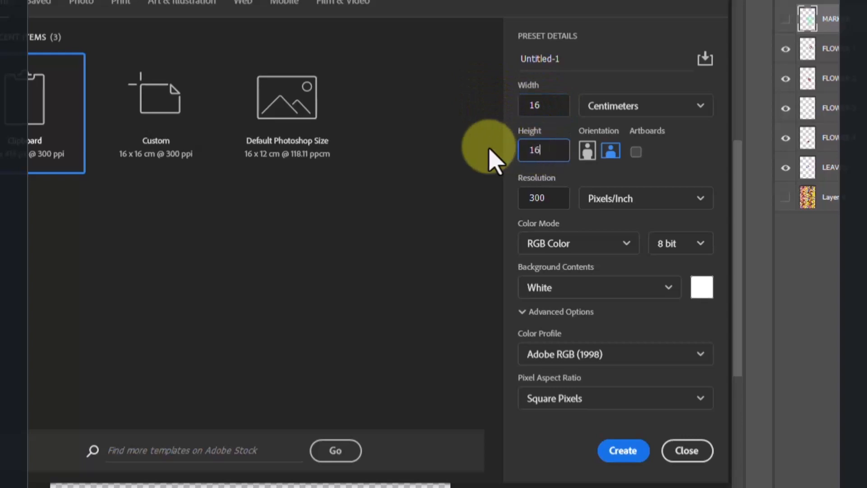
pyautogui.click(685, 166)
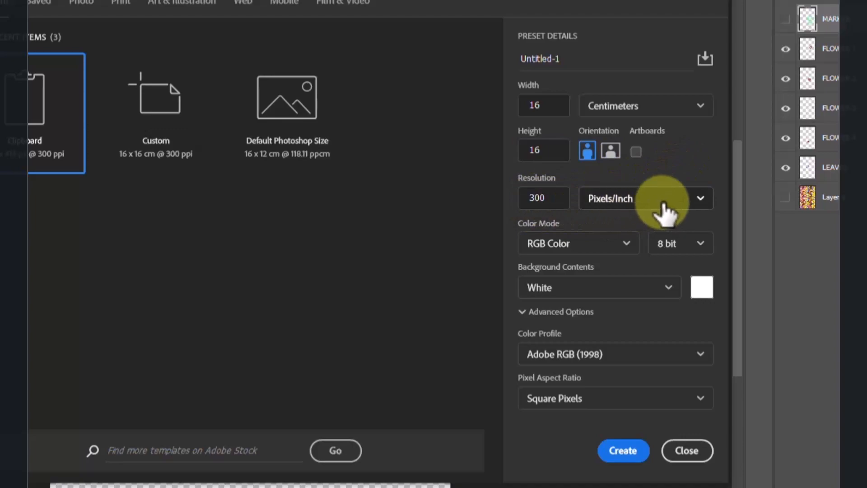
pyautogui.click(627, 452)
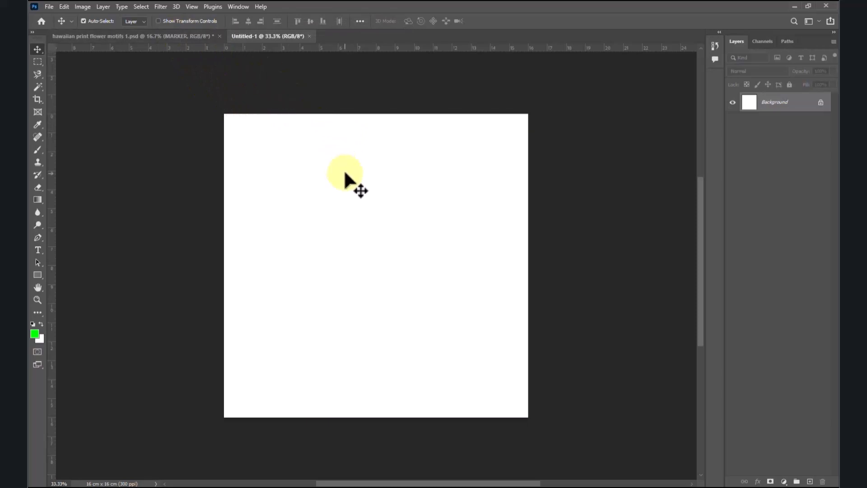
# Step: Identify the FLOWER 1 motif in the hawaiian print file by toggling its visibility and copy that layer into the Untitled-1 document
pyautogui.click(191, 39)
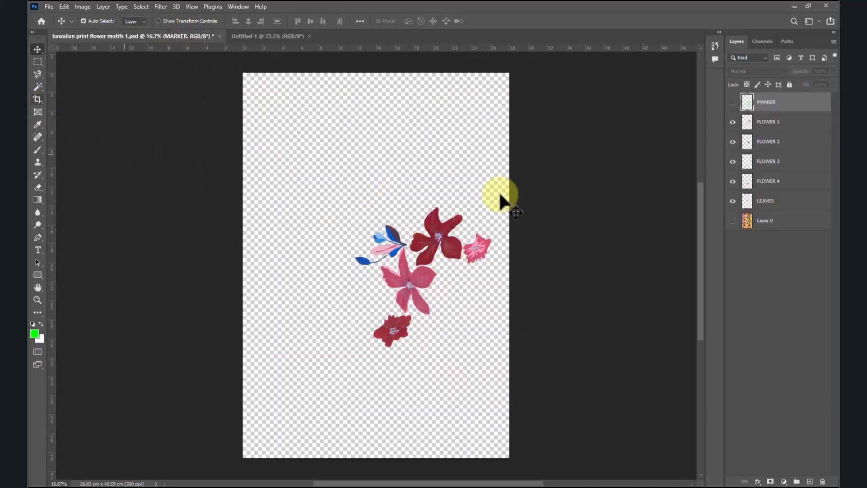
pyautogui.click(767, 124)
pyautogui.click(733, 122)
pyautogui.click(733, 122)
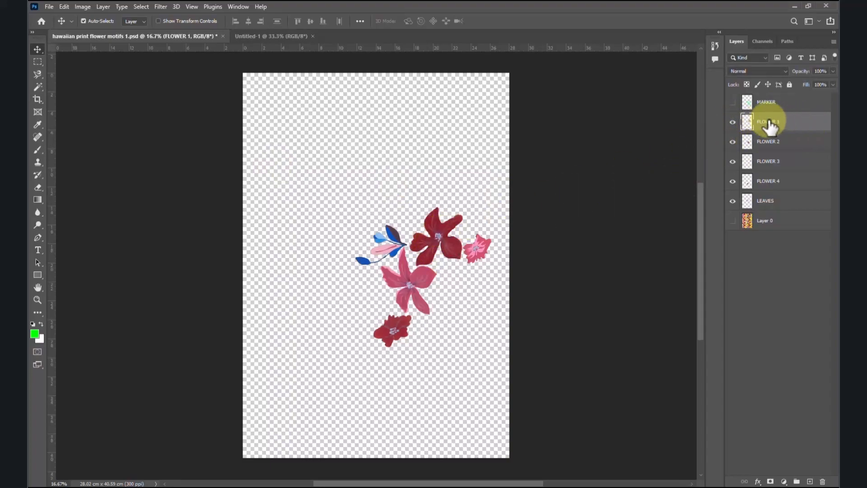
pyautogui.moveTo(755, 123); pyautogui.dragTo(413, 271)
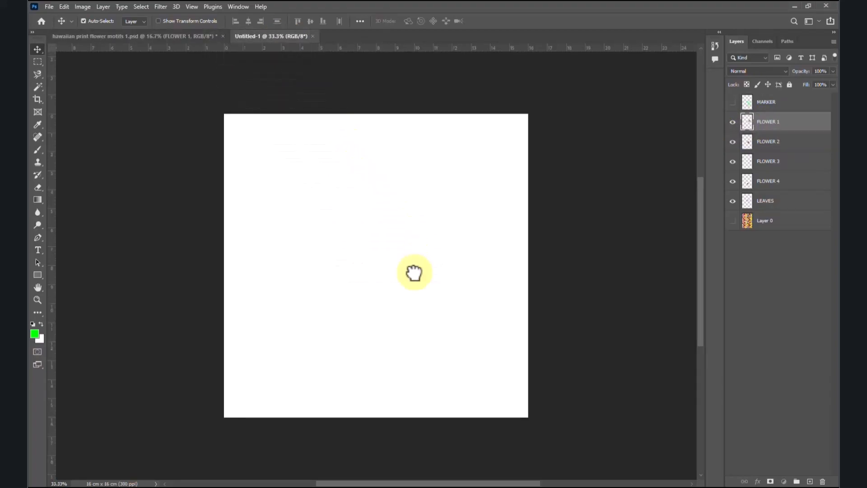
# Step: Identify the FLOWER 2 motif in the hawaiian print file by toggling its visibility and copy that layer into Untitled-1
pyautogui.click(172, 40)
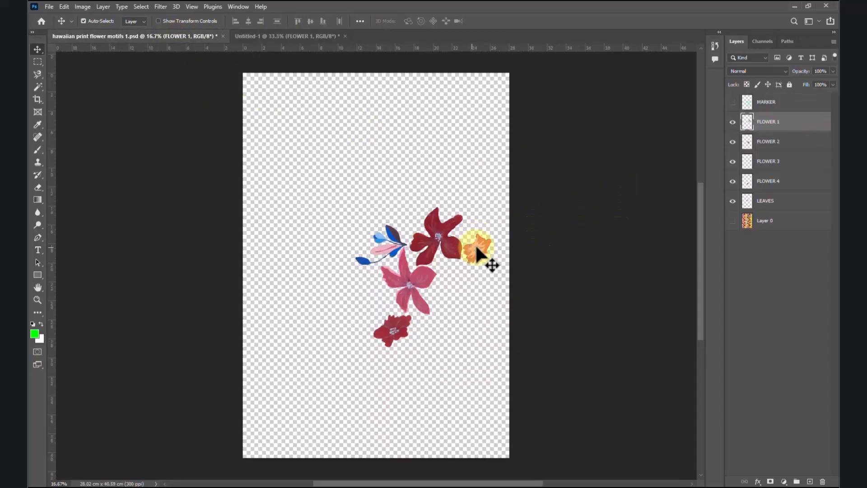
pyautogui.click(789, 144)
pyautogui.click(733, 142)
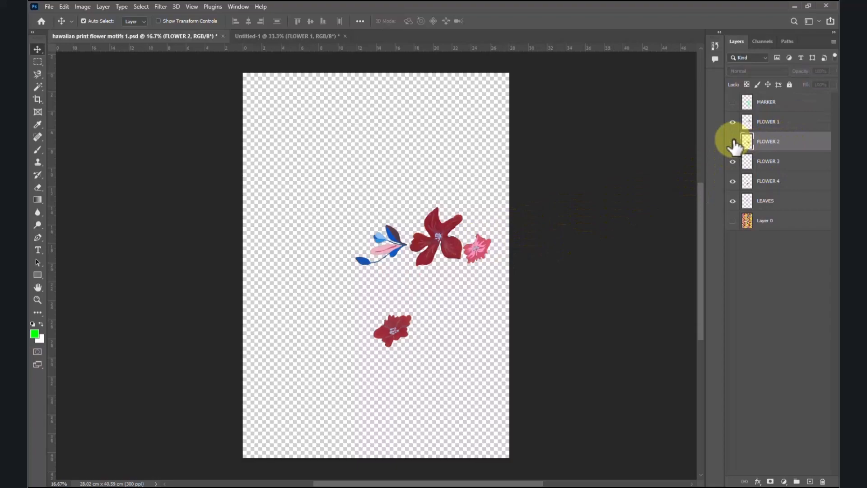
pyautogui.click(733, 142)
pyautogui.moveTo(804, 143); pyautogui.dragTo(375, 203)
# Step: Copy the FLOWER 3, FLOWER 4 and LEAVES layers from the hawaiian print file into Untitled-1
pyautogui.click(140, 37)
pyautogui.moveTo(787, 165); pyautogui.dragTo(365, 278)
pyautogui.click(140, 37)
pyautogui.moveTo(788, 182); pyautogui.dragTo(347, 271)
pyautogui.hotkey('ctrl', 'Tab')
pyautogui.moveTo(790, 197); pyautogui.dragTo(416, 307)
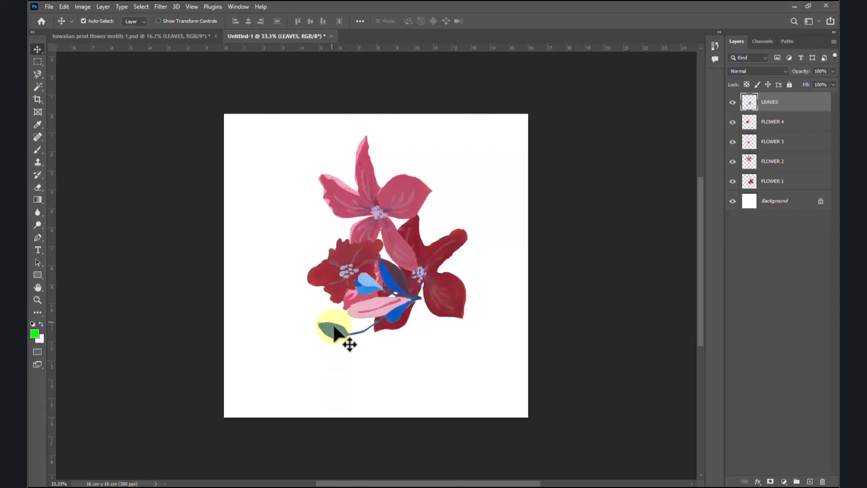
# Step: Move the leaf group to the lower-left corner of the canvas and the large dark red flower to the lower-right corner
pyautogui.moveTo(363, 318); pyautogui.dragTo(276, 388)
pyautogui.click(790, 121)
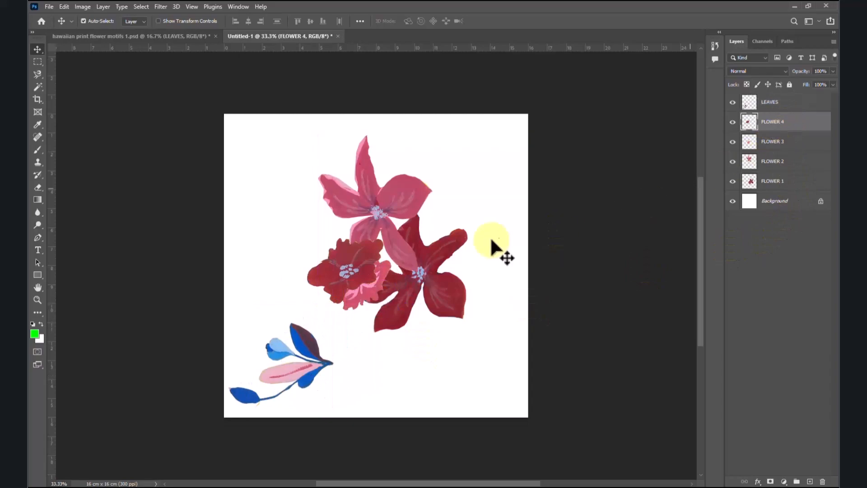
pyautogui.moveTo(446, 288); pyautogui.dragTo(483, 366)
# Step: Move the small dark red flower to the canvas's left edge and the small pink flower down clear of the large pink one
pyautogui.click(765, 163)
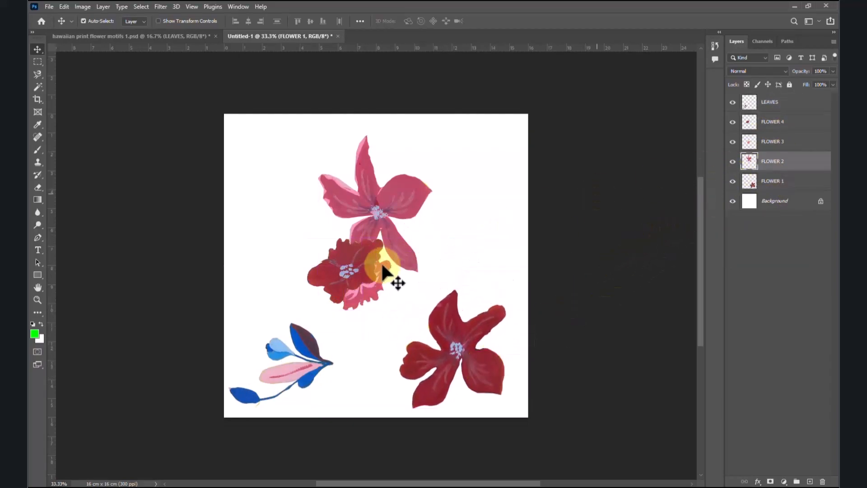
pyautogui.moveTo(359, 266); pyautogui.dragTo(280, 226)
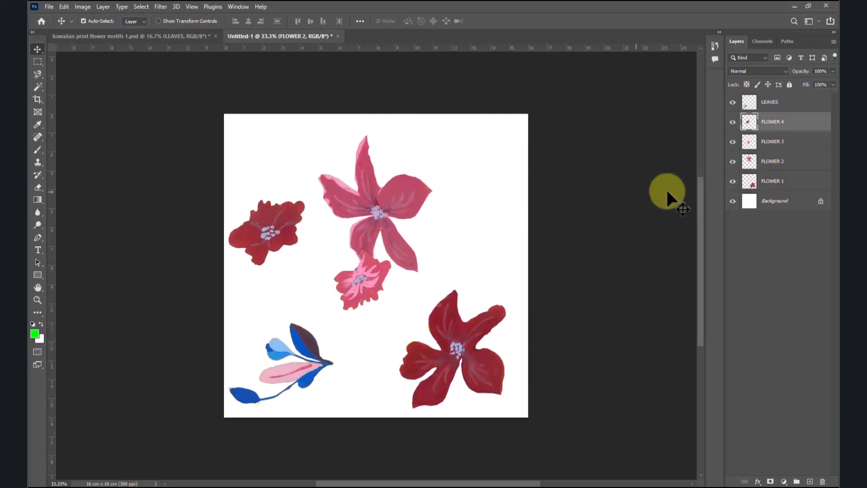
pyautogui.click(772, 142)
pyautogui.moveTo(374, 281); pyautogui.dragTo(389, 316)
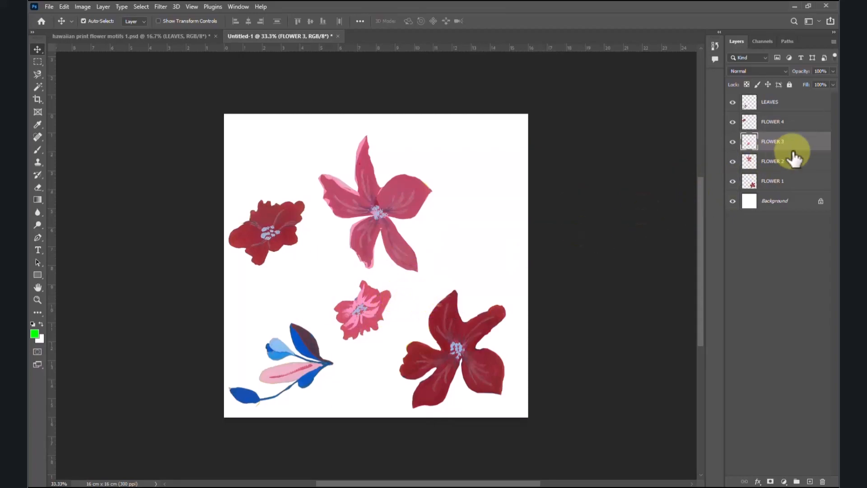
# Step: Recolour the FLOWER 1 layer with a Hue/Saturation adjustment: hue -117, saturation +18 and lightness -6
pyautogui.click(773, 182)
pyautogui.click(733, 181)
pyautogui.click(733, 181)
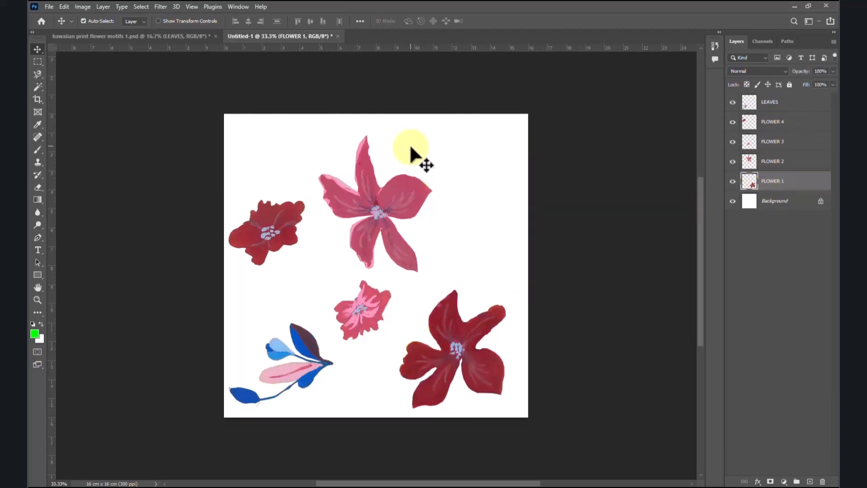
pyautogui.hotkey('ctrl', '0')
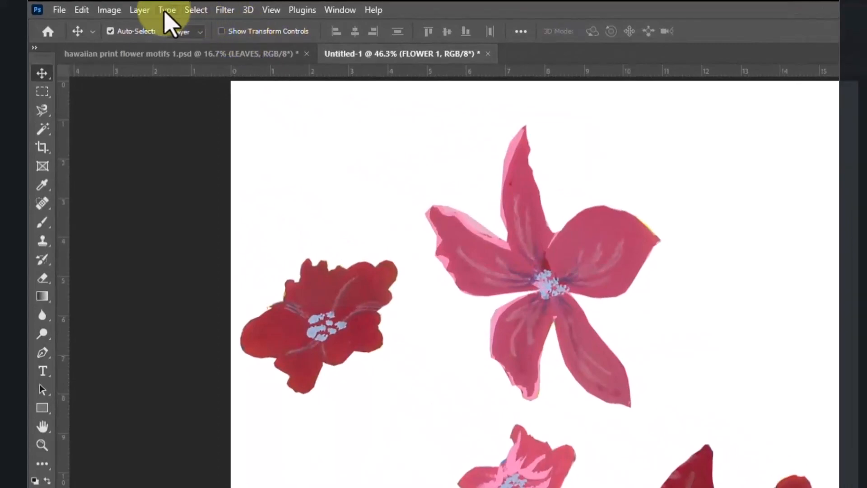
pyautogui.click(109, 10)
pyautogui.moveTo(134, 46)
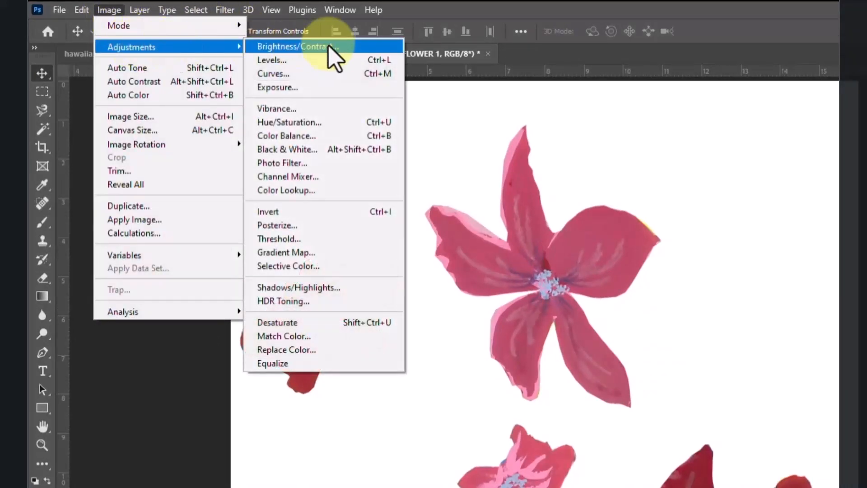
pyautogui.click(305, 126)
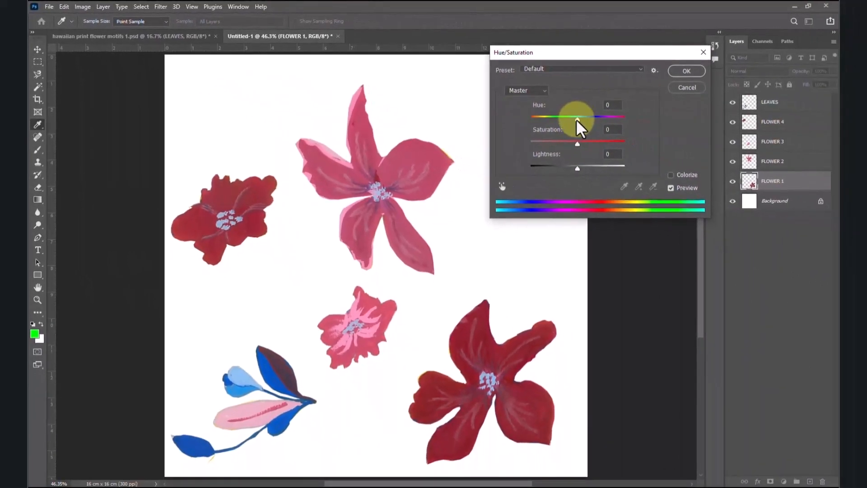
pyautogui.moveTo(576, 119); pyautogui.dragTo(543, 122)
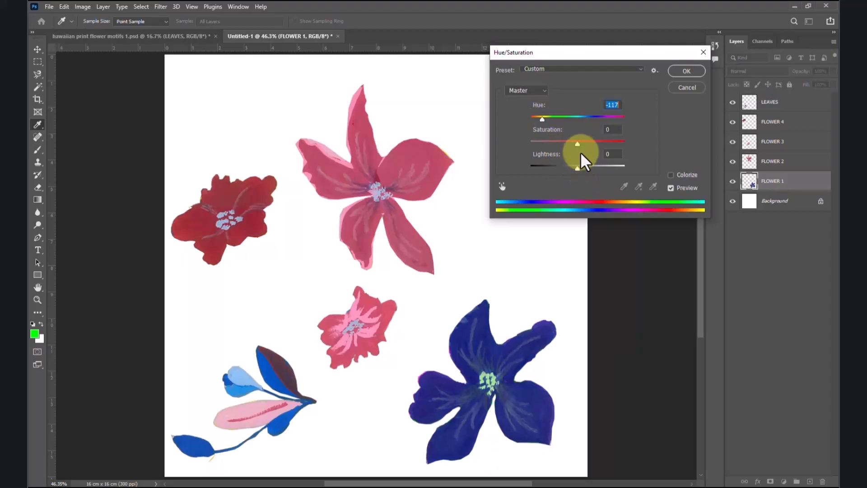
pyautogui.moveTo(578, 143); pyautogui.dragTo(587, 144)
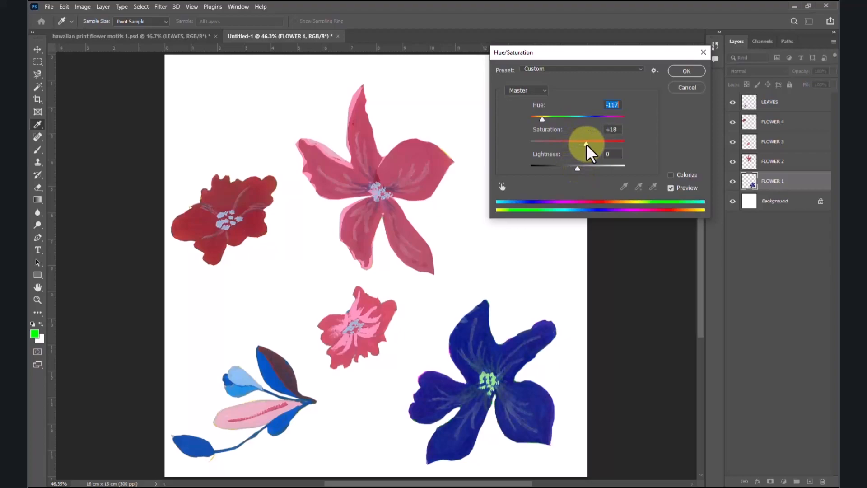
pyautogui.click(586, 143)
pyautogui.moveTo(577, 168)
pyautogui.mouseDown()
pyautogui.moveTo(563, 169)
pyautogui.moveTo(587, 169)
pyautogui.moveTo(574, 169)
pyautogui.mouseUp()
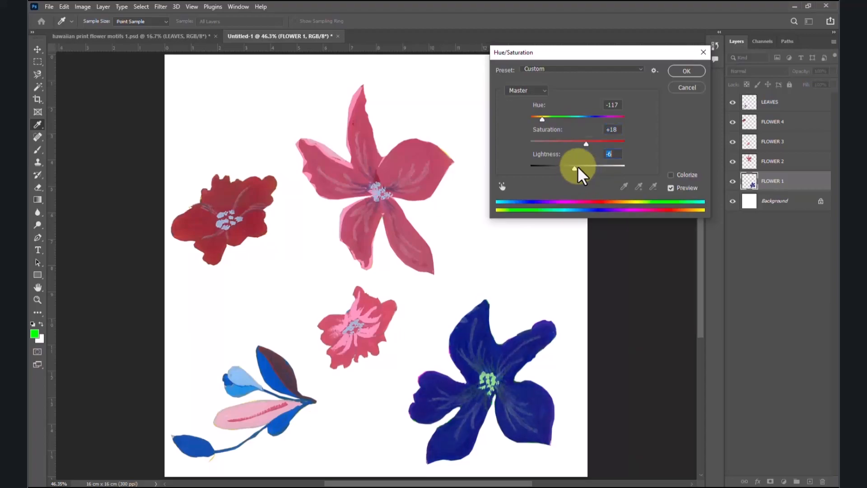
pyautogui.click(698, 74)
# Step: Recolour the FLOWER 2 layer teal green with Hue/Saturation: hue +180, saturation +9 and lightness -4
pyautogui.click(797, 165)
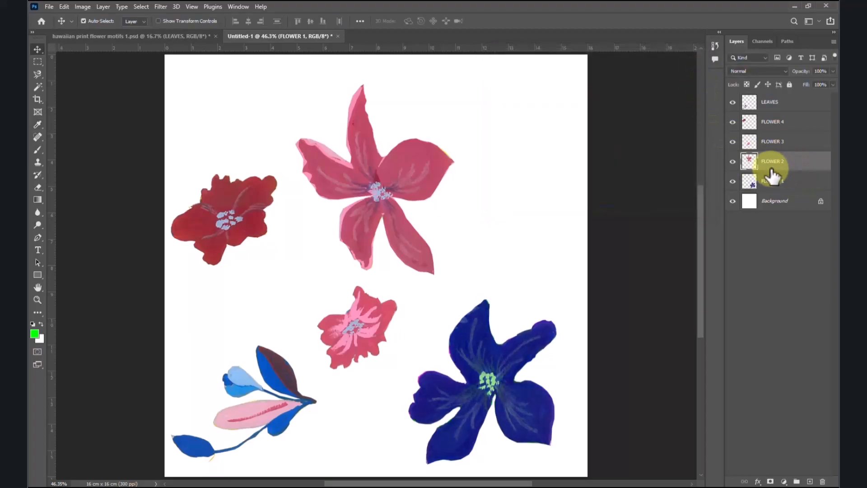
pyautogui.click(733, 162)
pyautogui.click(732, 162)
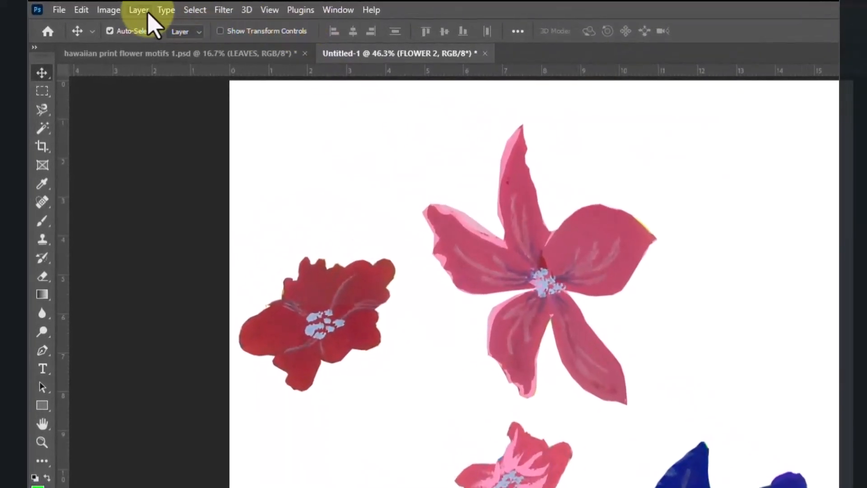
pyautogui.click(110, 10)
pyautogui.moveTo(140, 51)
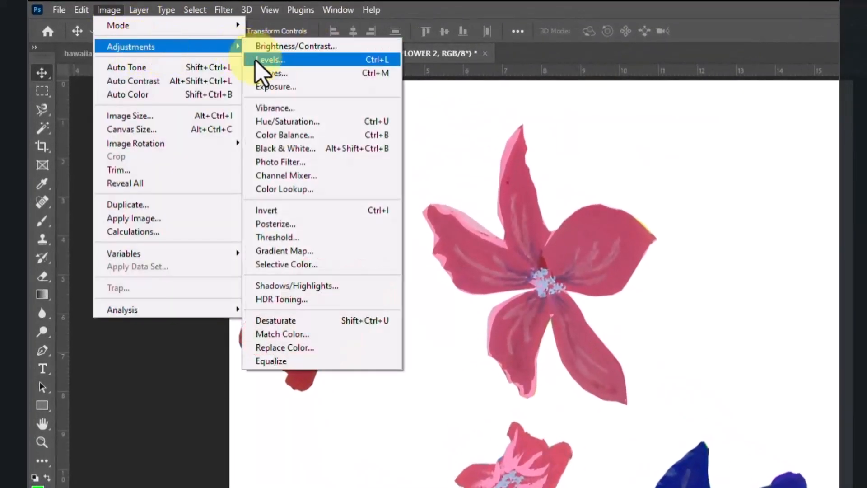
pyautogui.click(287, 121)
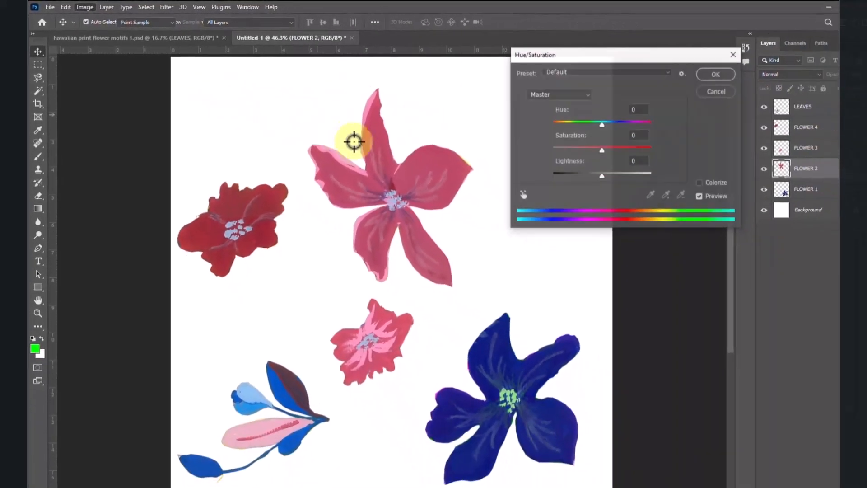
pyautogui.moveTo(602, 125); pyautogui.dragTo(658, 126)
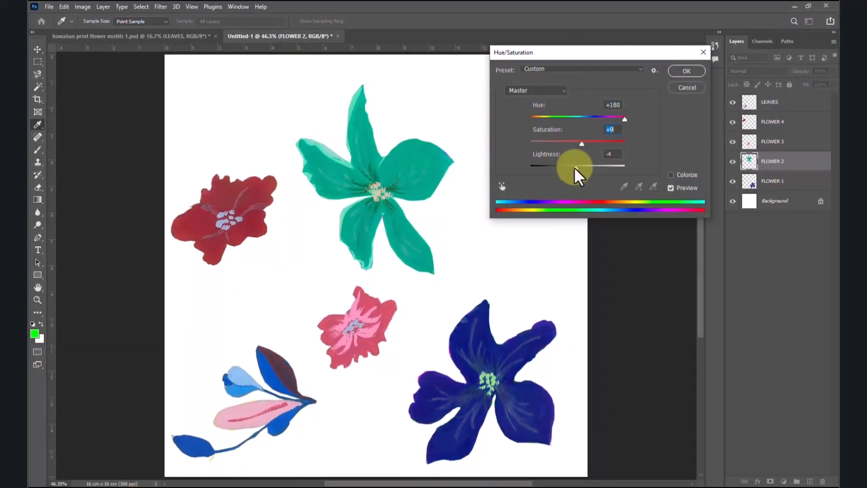
pyautogui.click(687, 71)
pyautogui.press('v')
# Step: Recolour the FLOWER 3 layer yellow-green by shifting its hue in Hue/Saturation
pyautogui.click(770, 142)
pyautogui.click(733, 141)
pyautogui.click(732, 141)
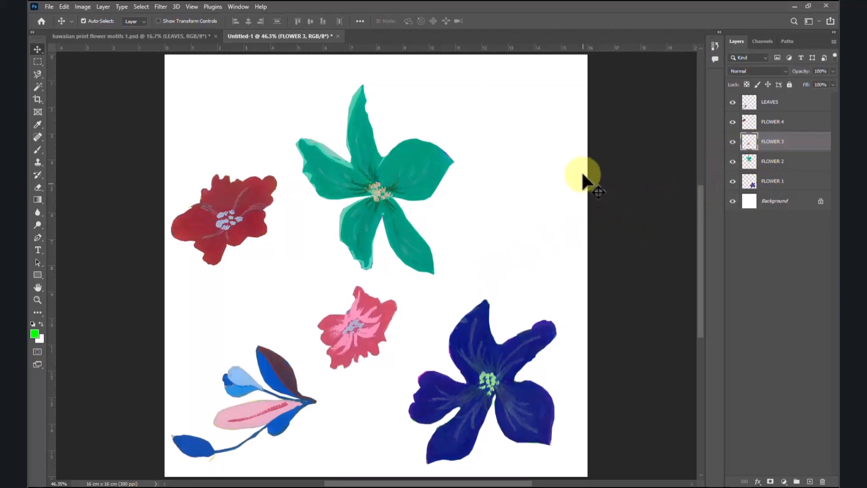
pyautogui.click(83, 7)
pyautogui.moveTo(145, 48)
pyautogui.click(298, 128)
pyautogui.moveTo(577, 118); pyautogui.dragTo(582, 167)
pyautogui.press('Return')
# Step: Recolour the small dark red flower on the FLOWER 4 layer magenta with a Hue/Saturation adjustment
pyautogui.click(779, 123)
pyautogui.click(732, 122)
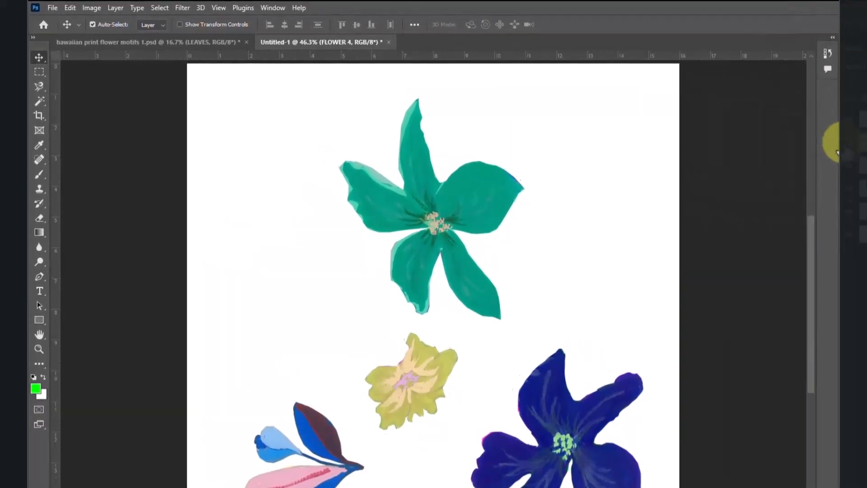
pyautogui.click(837, 144)
pyautogui.click(91, 8)
pyautogui.moveTo(122, 33)
pyautogui.click(231, 90)
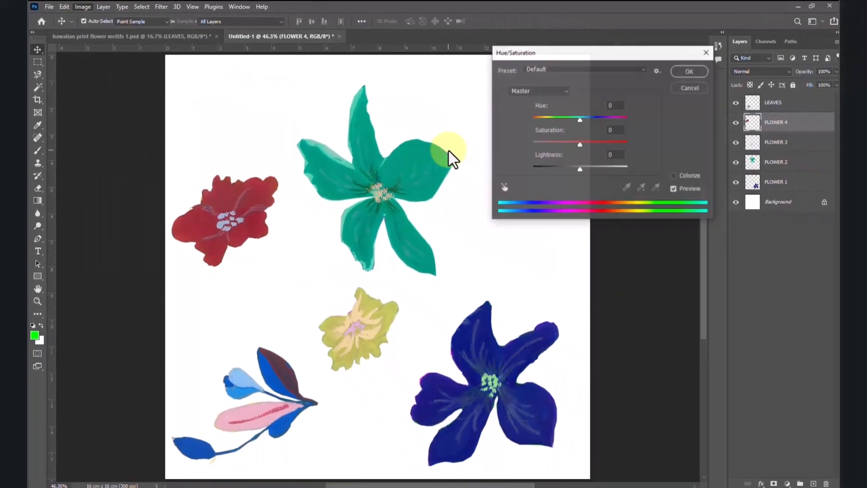
pyautogui.moveTo(588, 125); pyautogui.dragTo(562, 126)
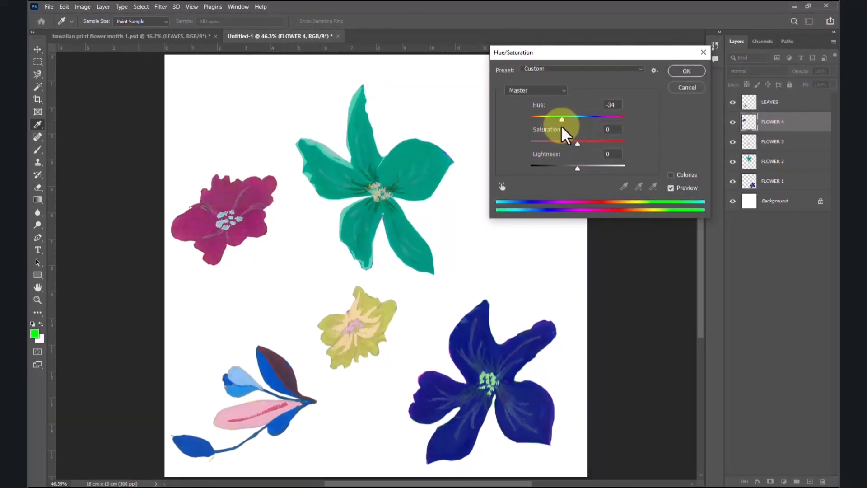
pyautogui.moveTo(577, 168); pyautogui.dragTo(578, 147)
pyautogui.press('Return')
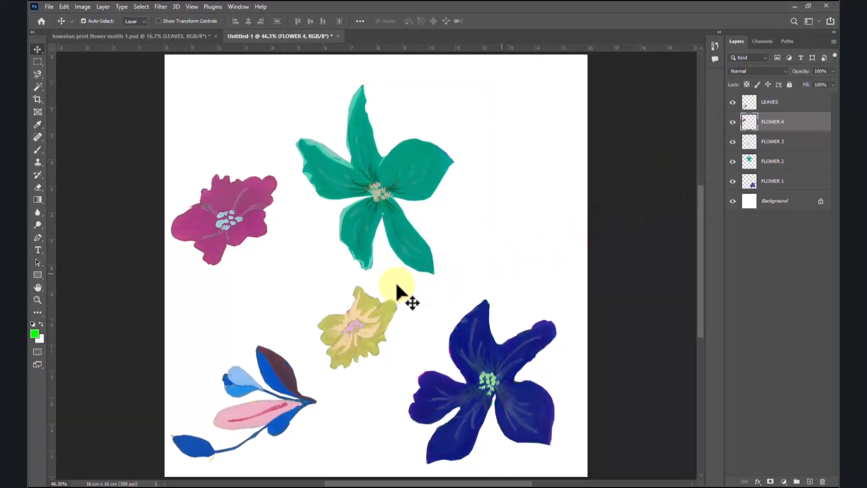
# Step: Recolour the LEAVES layer by setting its hue to +180 in Hue/Saturation
pyautogui.click(797, 106)
pyautogui.click(83, 7)
pyautogui.moveTo(100, 29)
pyautogui.click(202, 79)
pyautogui.moveTo(577, 118); pyautogui.dragTo(625, 121)
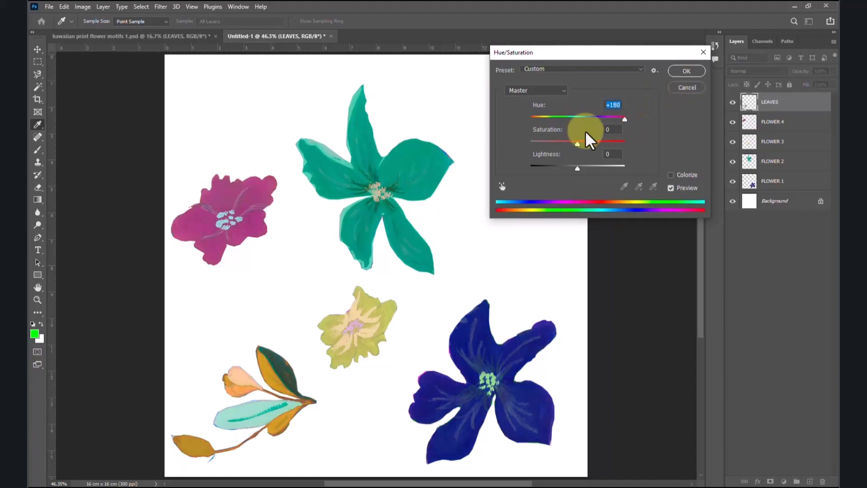
pyautogui.press('Return')
pyautogui.press('v')
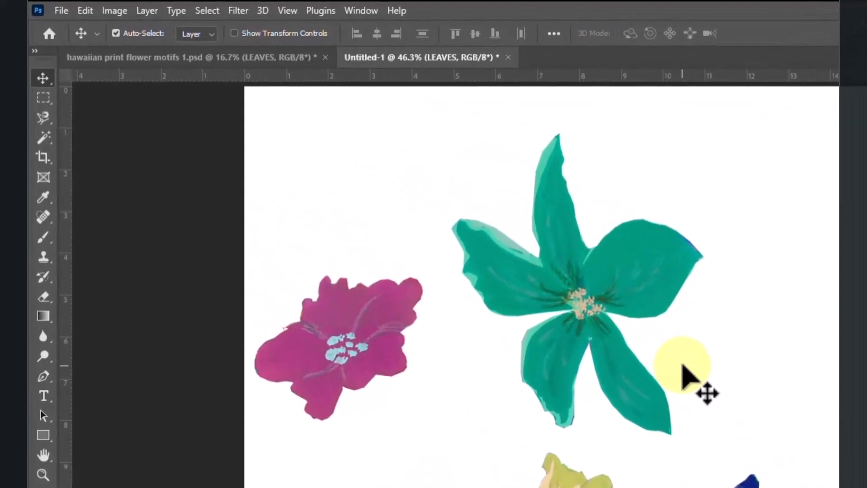
# Step: Turn on Pattern Preview, accept the smart object notice and display the repeating tile at 25% zoom
pyautogui.click(288, 11)
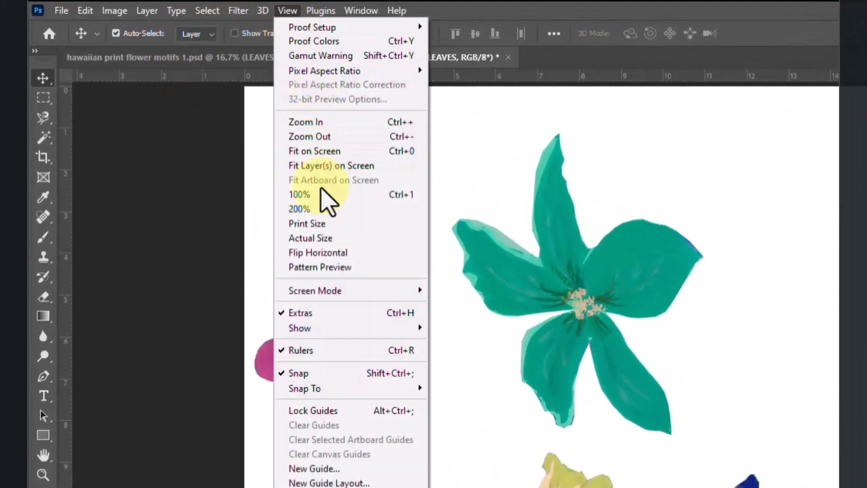
pyautogui.click(325, 267)
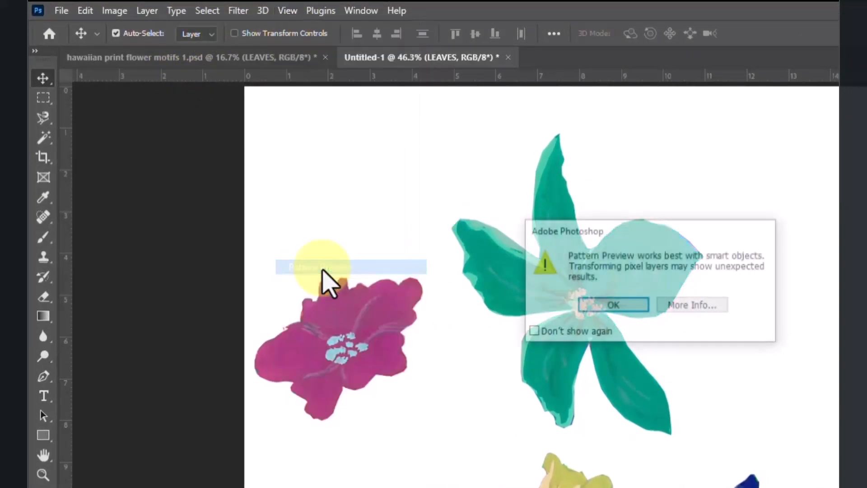
pyautogui.click(622, 310)
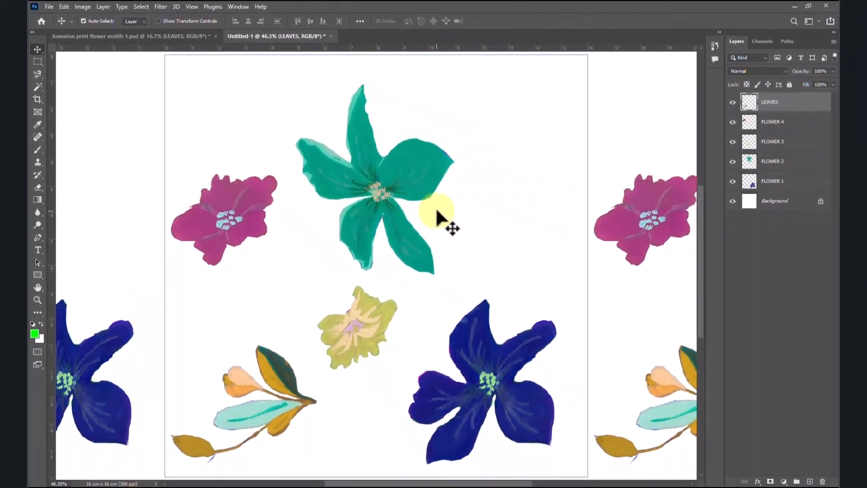
pyautogui.hotkey('ctrl', '-')
pyautogui.hotkey('ctrl', '-')
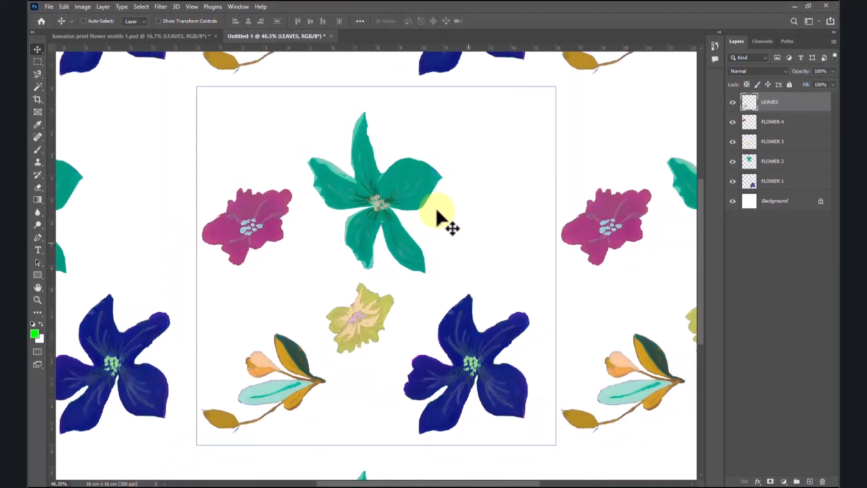
pyautogui.hotkey('ctrl', '-')
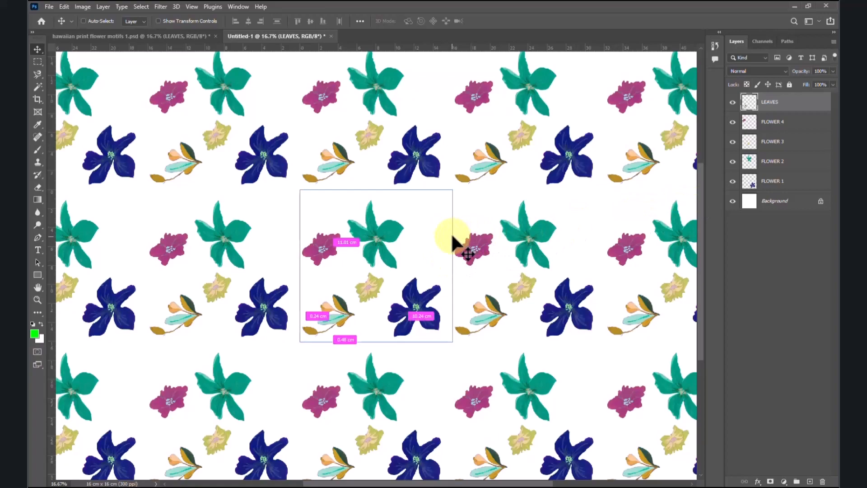
pyautogui.hotkey('ctrl', '+')
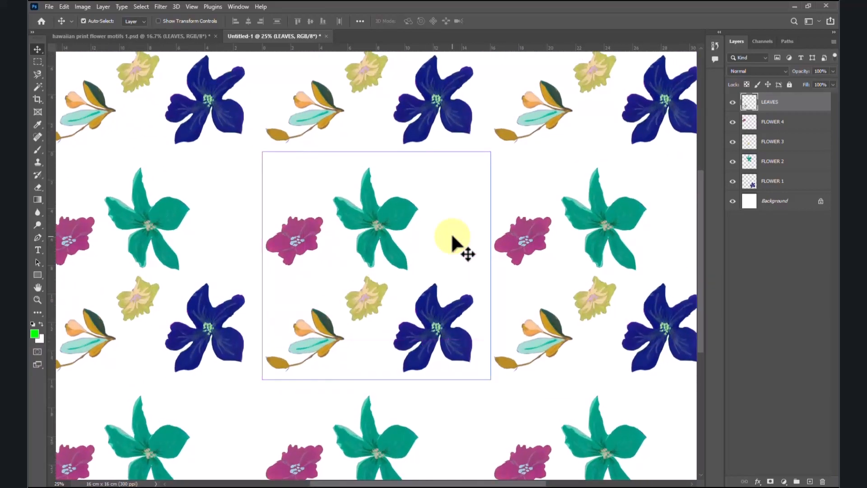
# Step: Move the green FLOWER 2 slightly down, then scale it to about 128% and rotate it about 34°
pyautogui.click(776, 167)
pyautogui.click(733, 162)
pyautogui.click(733, 161)
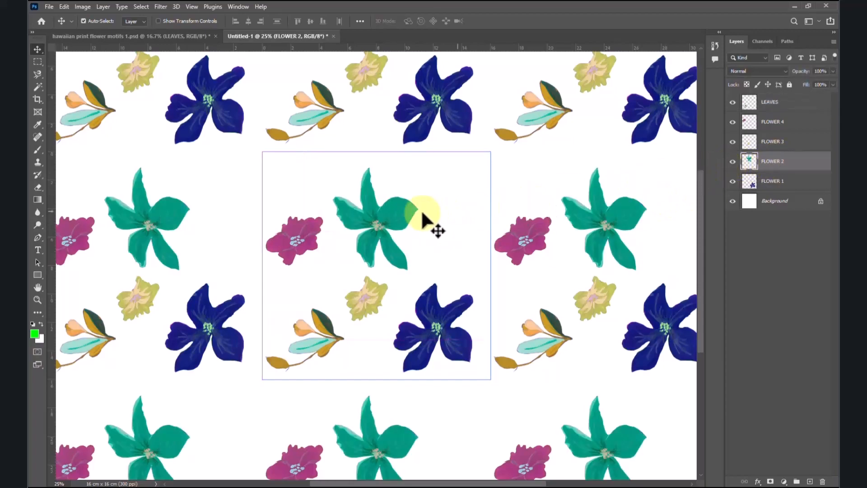
pyautogui.moveTo(394, 216)
pyautogui.mouseDown()
pyautogui.moveTo(394, 231)
pyautogui.moveTo(397, 220)
pyautogui.mouseUp()
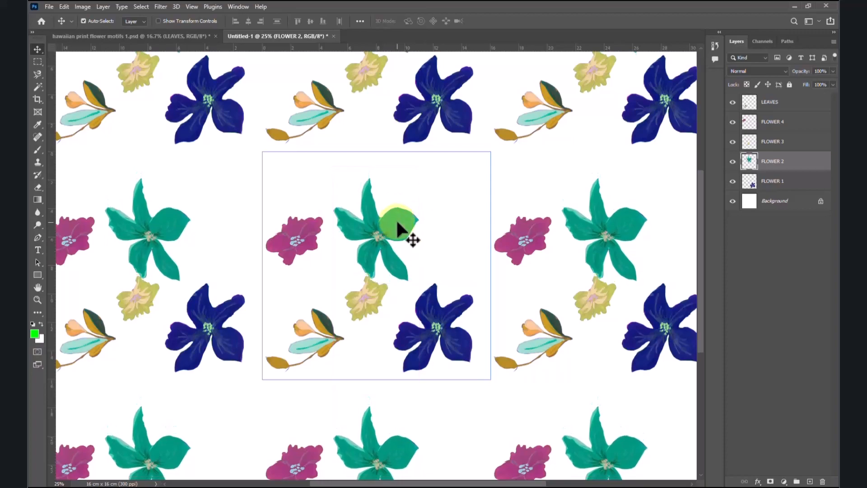
pyautogui.hotkey('ctrl', 't')
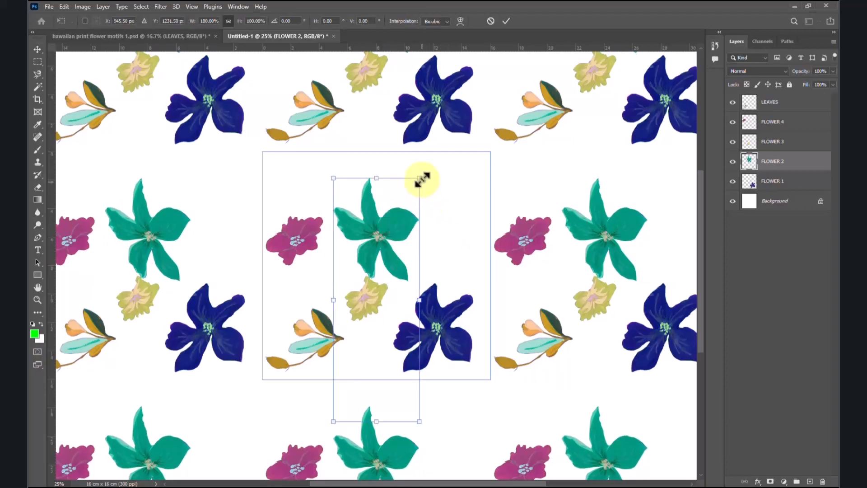
pyautogui.moveTo(424, 180); pyautogui.dragTo(469, 166)
pyautogui.moveTo(333, 421); pyautogui.dragTo(311, 464)
pyautogui.moveTo(434, 143); pyautogui.dragTo(479, 208)
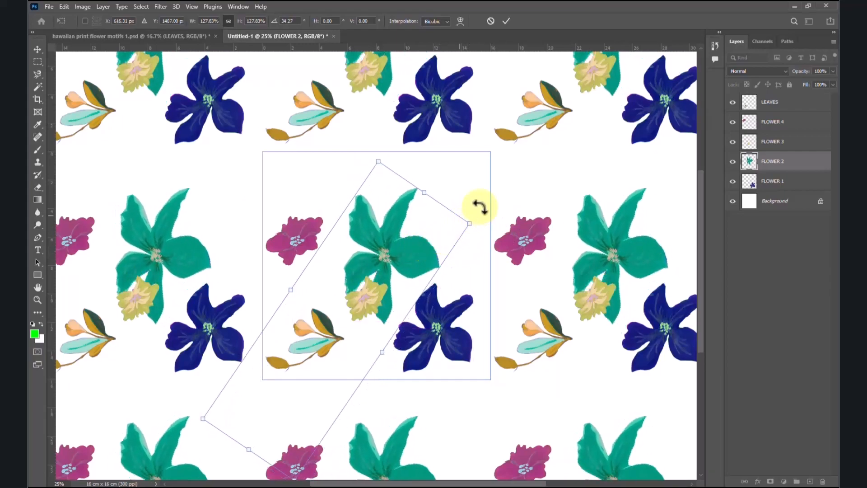
pyautogui.press('Return')
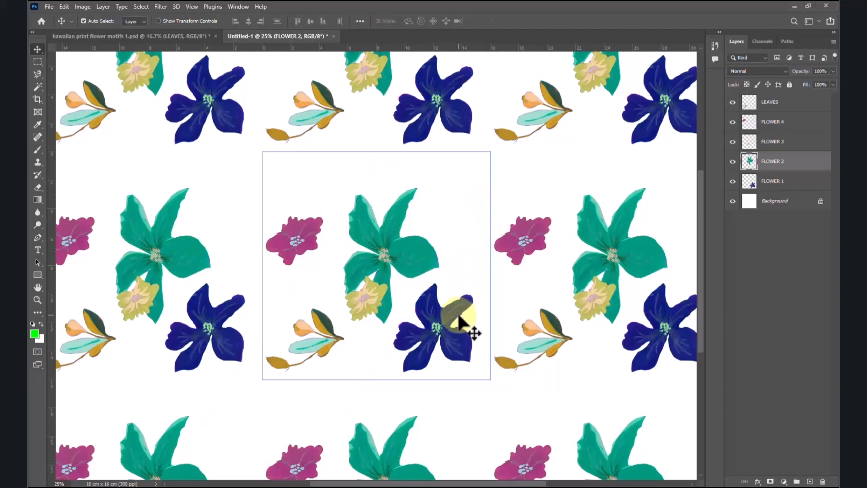
# Step: Scale the blue FLOWER 1 down slightly and rotate it with Free Transform
pyautogui.click(773, 182)
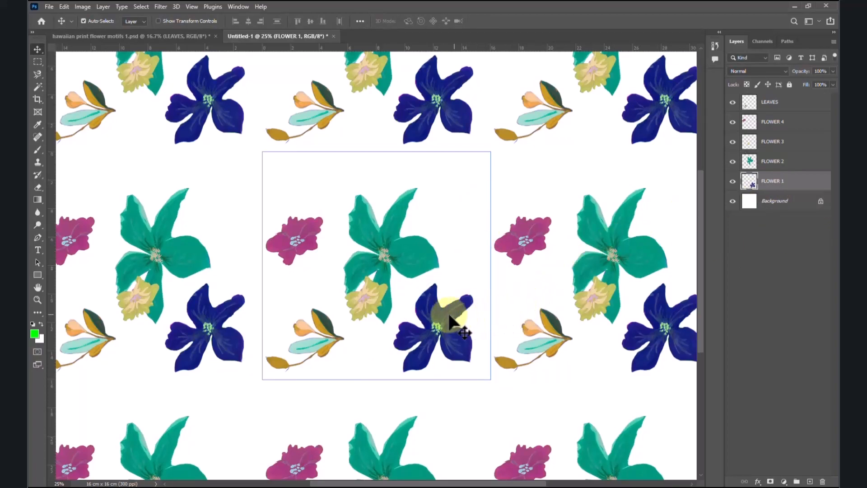
pyautogui.hotkey('ctrl', 't')
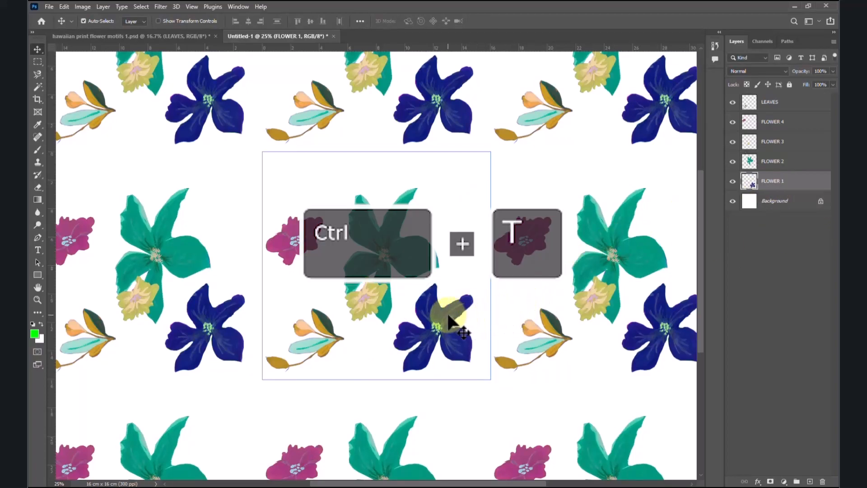
pyautogui.moveTo(474, 375); pyautogui.dragTo(467, 362)
pyautogui.moveTo(471, 277); pyautogui.dragTo(445, 302)
pyautogui.press('Return')
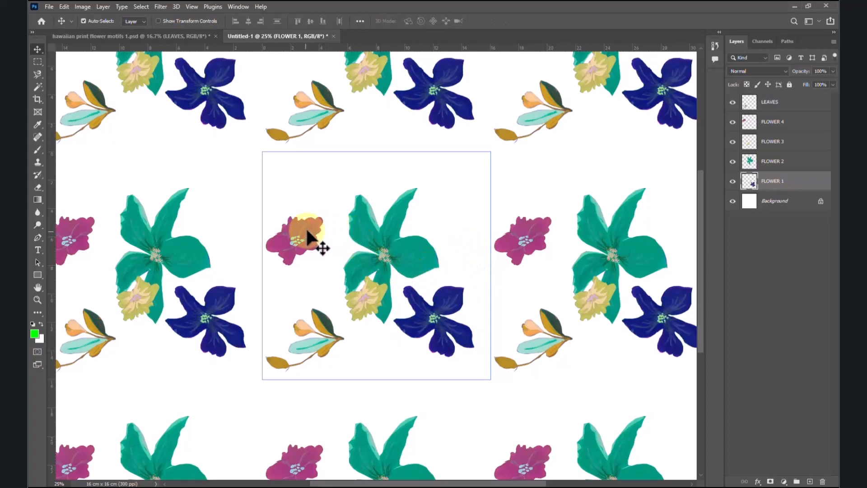
# Step: Move the magenta FLOWER 4 beside the large green flower and place its layer directly above the Background
pyautogui.click(773, 142)
pyautogui.click(733, 142)
pyautogui.click(732, 142)
pyautogui.click(773, 122)
pyautogui.click(733, 122)
pyautogui.click(733, 122)
pyautogui.moveTo(308, 233); pyautogui.dragTo(351, 249)
pyautogui.moveTo(778, 122); pyautogui.dragTo(781, 183)
# Step: Shift the magenta flower clear of the green petals and rotate it with Free Transform
pyautogui.moveTo(347, 240)
pyautogui.mouseDown()
pyautogui.moveTo(329, 241)
pyautogui.moveTo(278, 321)
pyautogui.moveTo(338, 244)
pyautogui.mouseUp()
pyautogui.hotkey('ctrl', 't')
pyautogui.press('Return')
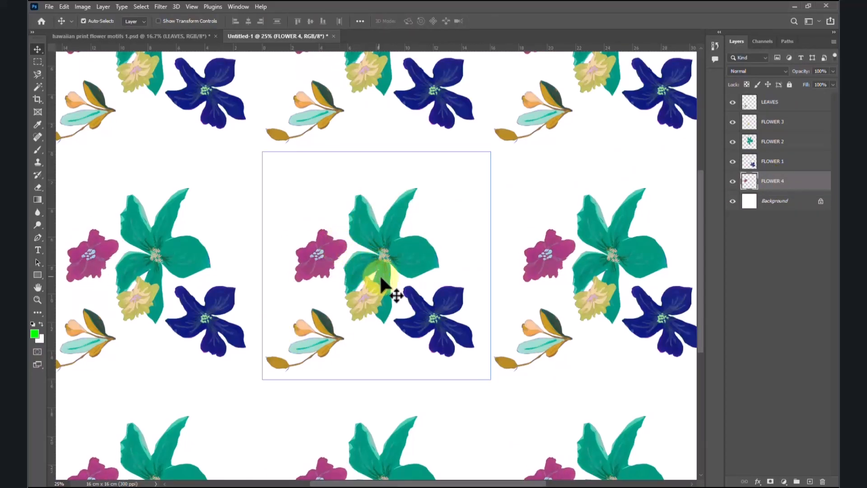
# Step: Place the FLOWER 3 layer directly above the Background and move the yellow flower near the tile's upper-left corner
pyautogui.click(771, 128)
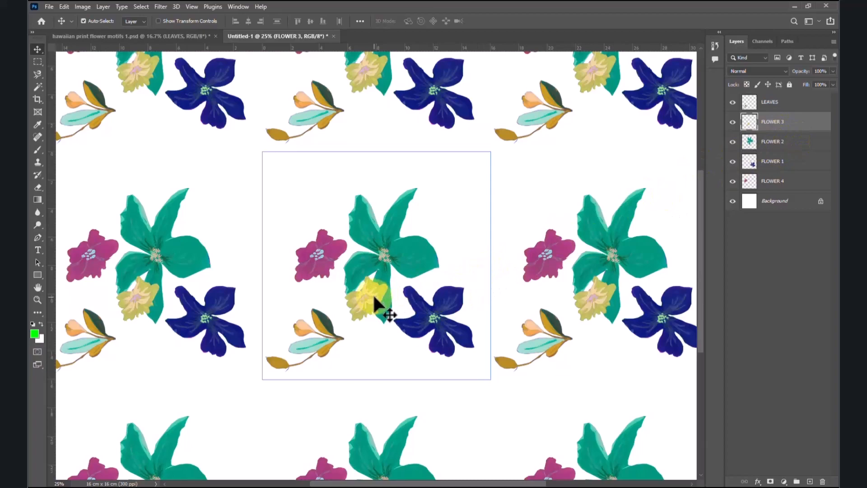
pyautogui.hotkey('ctrl', 't')
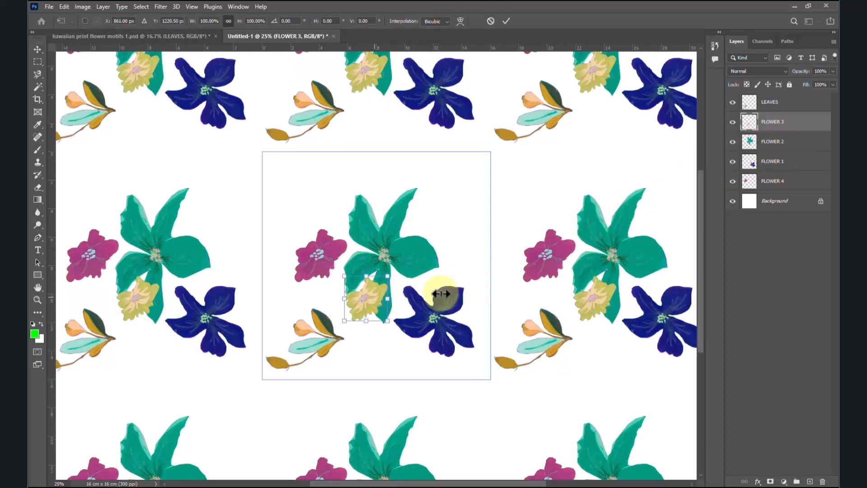
pyautogui.moveTo(790, 130); pyautogui.dragTo(777, 186)
pyautogui.moveTo(360, 294); pyautogui.dragTo(295, 177)
# Step: Rotate the yellow flower counterclockwise and nudge it left, closer to the tile's left edge
pyautogui.hotkey('ctrl', 't')
pyautogui.moveTo(336, 149); pyautogui.dragTo(304, 129)
pyautogui.press('Return')
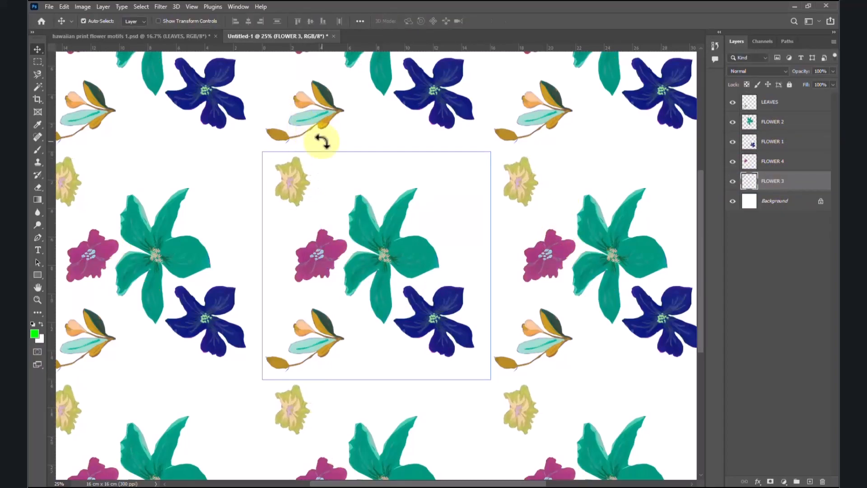
pyautogui.hotkey('shift', 'Left')
pyautogui.hotkey('shift', 'Left')
pyautogui.hotkey('shift', 'Left')
pyautogui.hotkey('shift', 'Left')
pyautogui.hotkey('shift', 'Left')
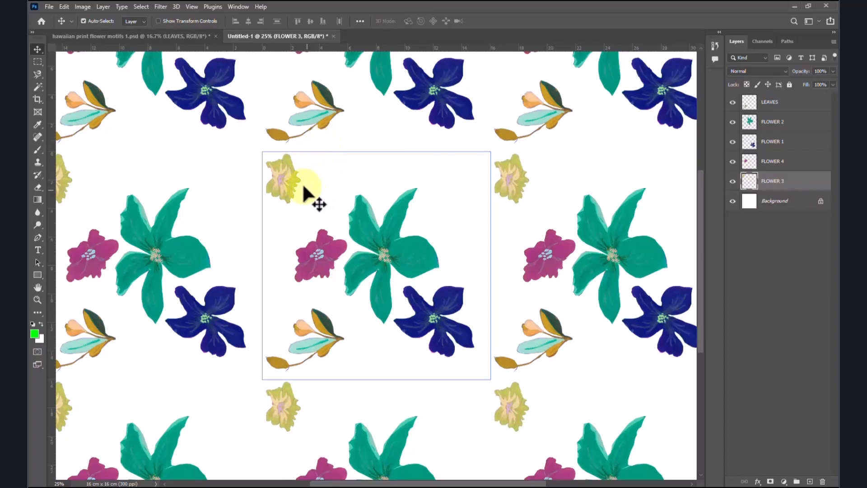
# Step: Duplicate the yellow FLOWER 3 motif four times horizontally to form an evenly spaced row of five along the tile's upper edge
pyautogui.hotkey('alt', 'shift')
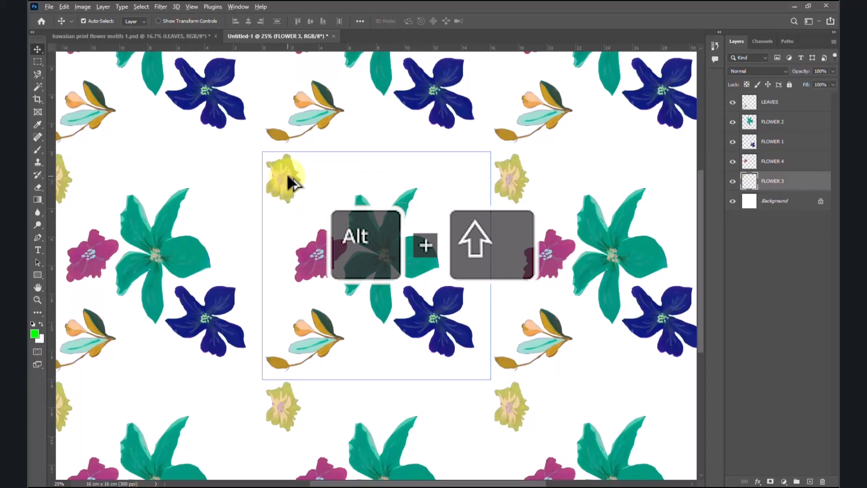
pyautogui.moveTo(286, 177); pyautogui.dragTo(334, 181)
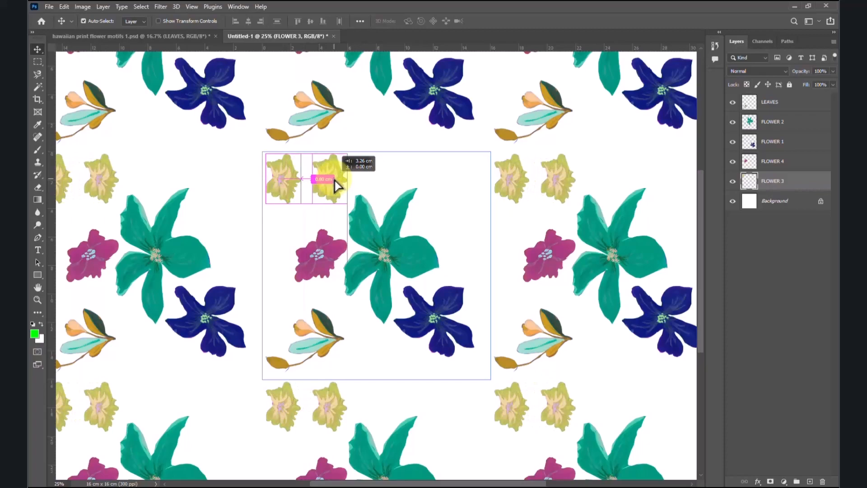
pyautogui.moveTo(334, 180); pyautogui.dragTo(483, 179)
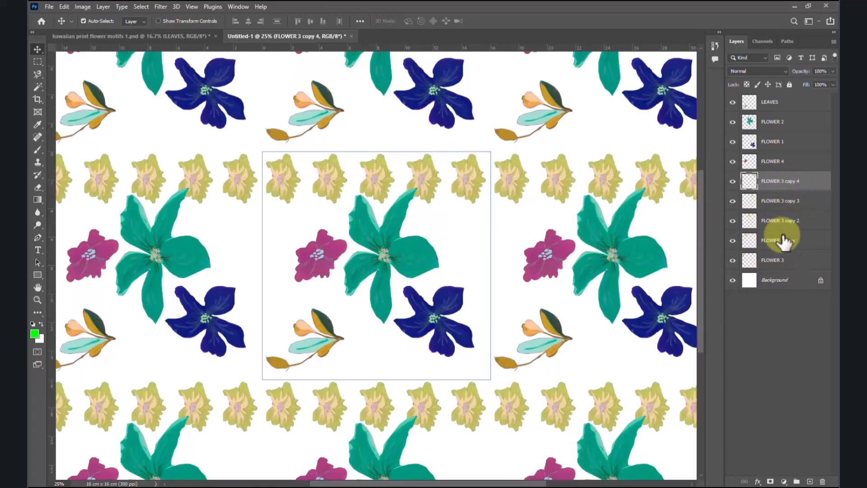
# Step: Merge FLOWER 3 and its four copies into one layer and toggle its visibility to check the row
pyautogui.press('ctrl')
pyautogui.keyDown('ctrl'); pyautogui.click(786, 204); pyautogui.keyUp('ctrl')
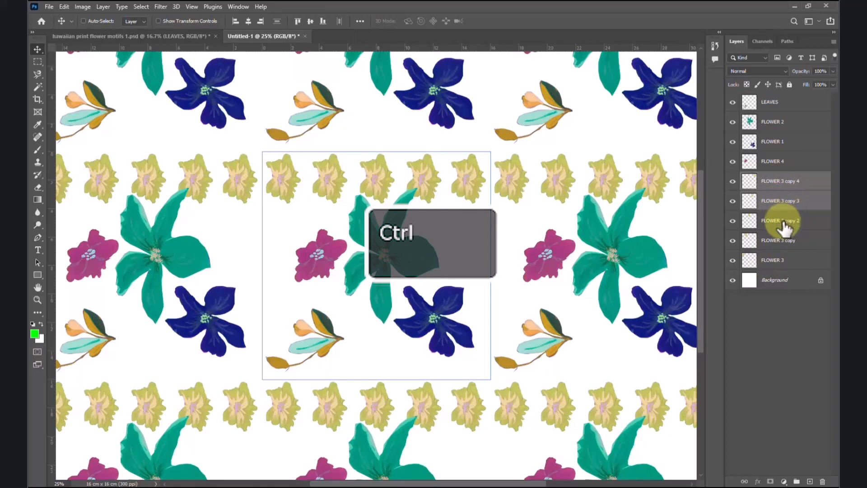
pyautogui.keyDown('ctrl'); pyautogui.click(785, 222); pyautogui.keyUp('ctrl')
pyautogui.keyDown('ctrl'); pyautogui.click(785, 243); pyautogui.keyUp('ctrl')
pyautogui.keyDown('ctrl'); pyautogui.click(784, 263); pyautogui.keyUp('ctrl')
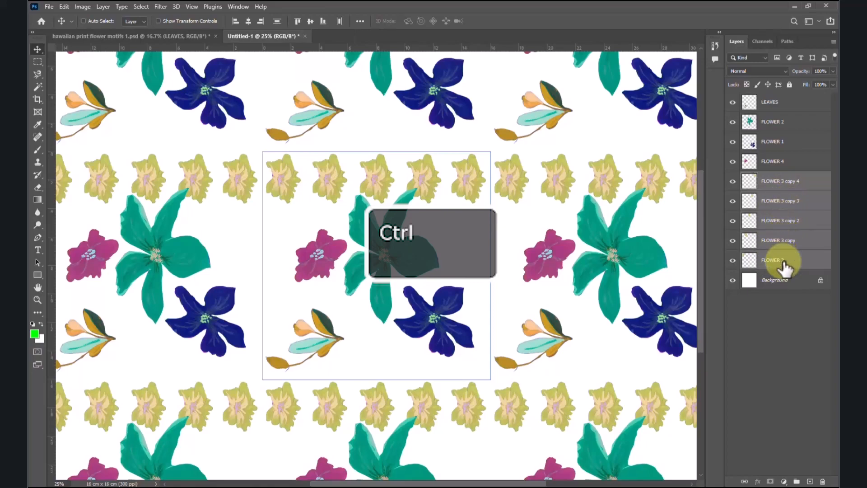
pyautogui.hotkey('ctrl', 'e')
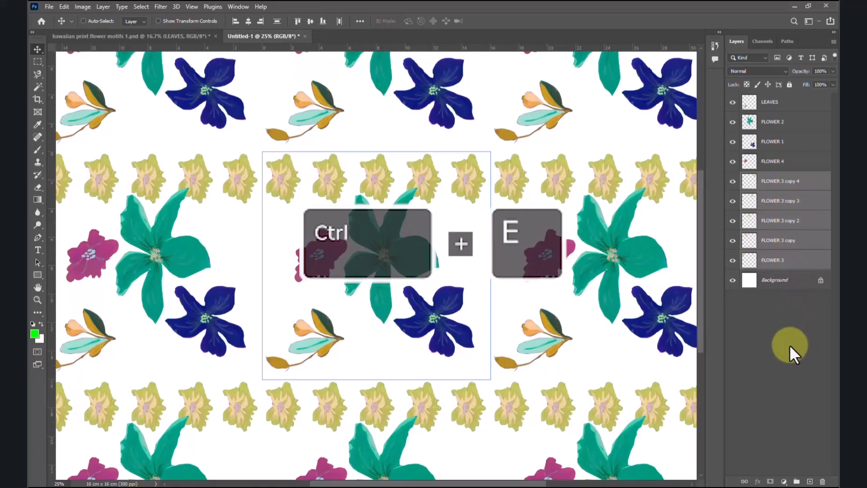
pyautogui.hotkey('ctrl', 'e')
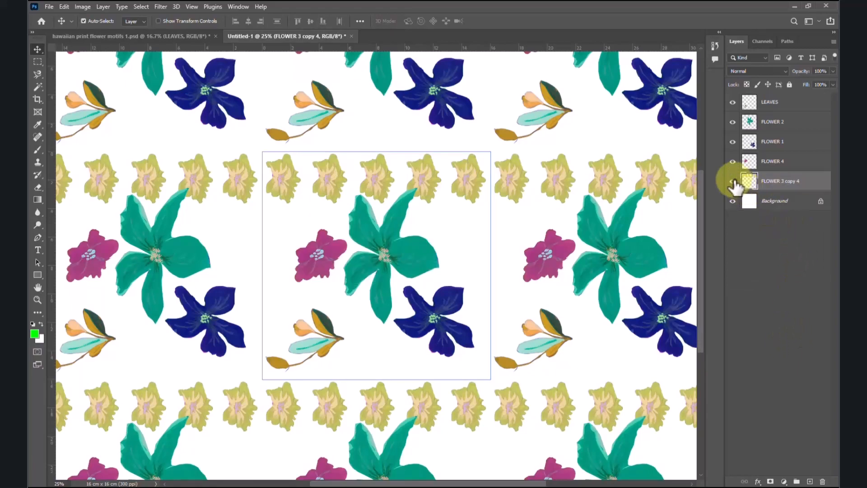
pyautogui.click(733, 181)
pyautogui.click(733, 181)
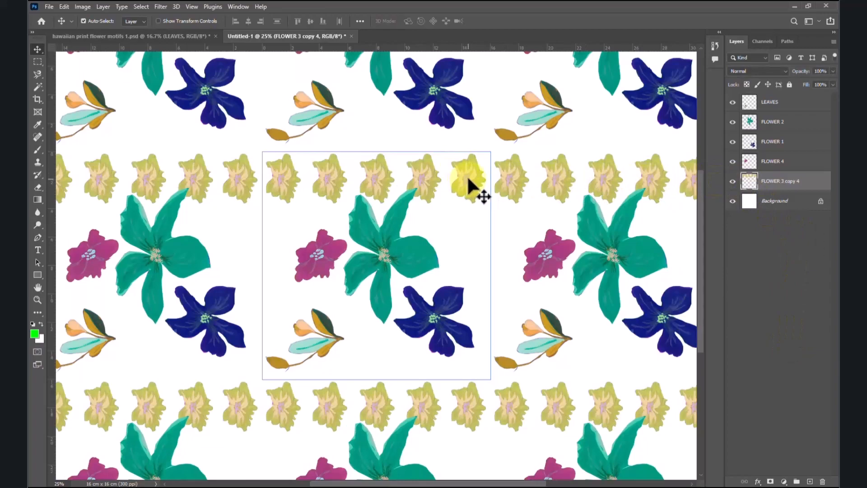
# Step: Duplicate the merged yellow flower row three times straight down, spacing the rows evenly to fill the tile
pyautogui.hotkey('alt', 'Up')
pyautogui.moveTo(468, 172); pyautogui.dragTo(470, 299)
pyautogui.moveTo(470, 300); pyautogui.dragTo(468, 359)
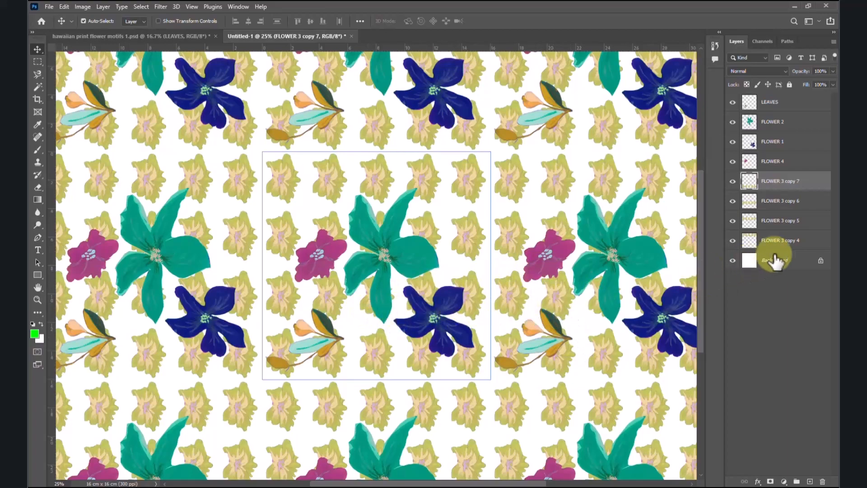
# Step: Merge the four yellow flower row layers into one and toggle its visibility to check the result
pyautogui.click(793, 265)
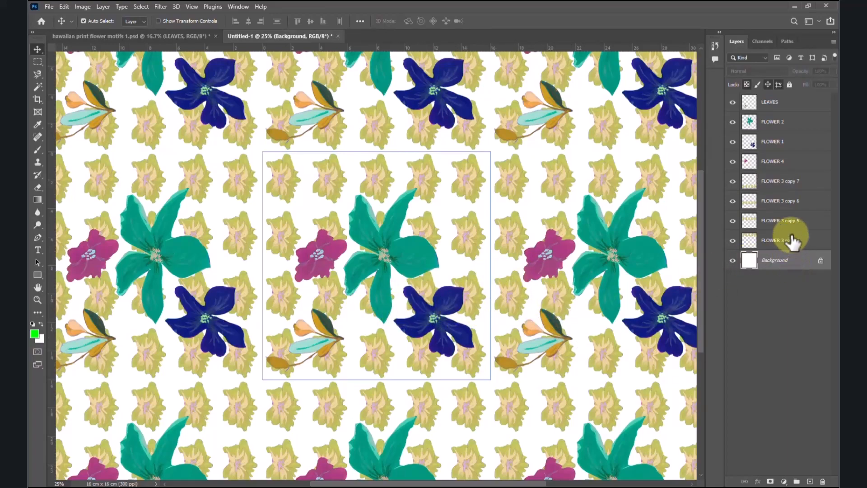
pyautogui.click(791, 241)
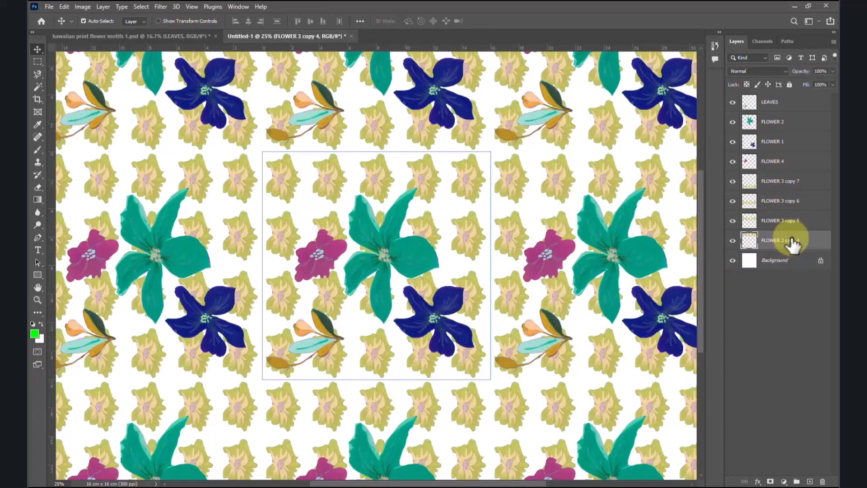
pyautogui.click(786, 187)
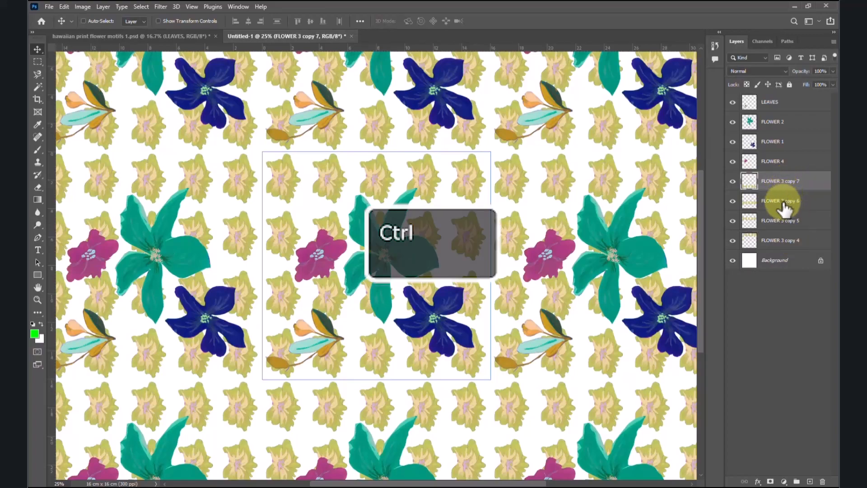
pyautogui.keyDown('ctrl'); pyautogui.click(786, 201); pyautogui.keyUp('ctrl')
pyautogui.keyDown('ctrl'); pyautogui.click(787, 228); pyautogui.keyUp('ctrl')
pyautogui.keyDown('ctrl'); pyautogui.click(787, 242); pyautogui.keyUp('ctrl')
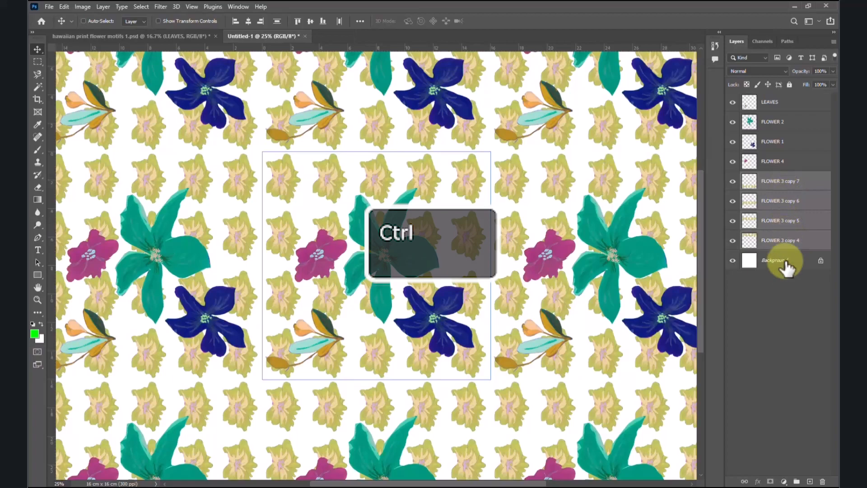
pyautogui.hotkey('ctrl', 'e')
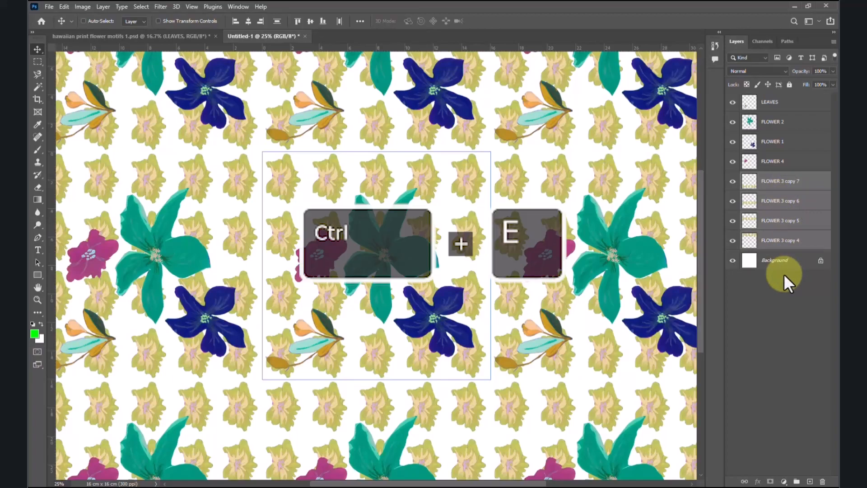
pyautogui.click(733, 182)
pyautogui.click(733, 182)
pyautogui.click(733, 182)
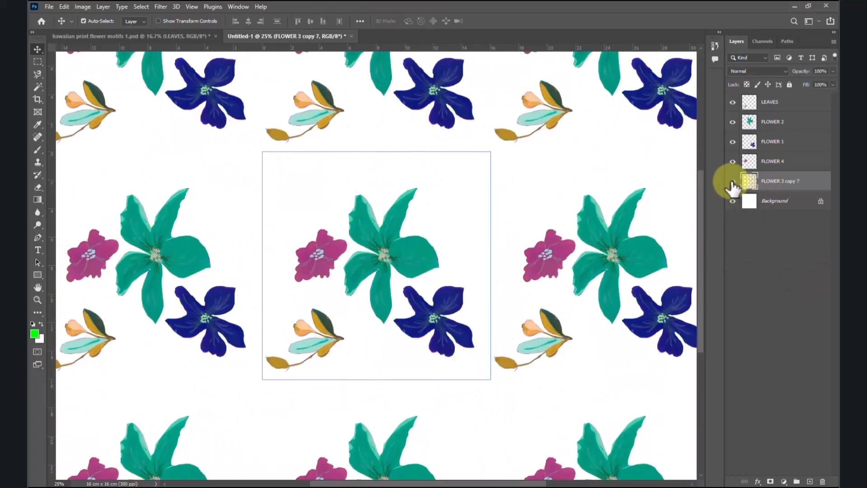
pyautogui.click(732, 182)
# Step: Unlock the Background layer and fill it with the beige foreground colour cfc4a6
pyautogui.click(781, 202)
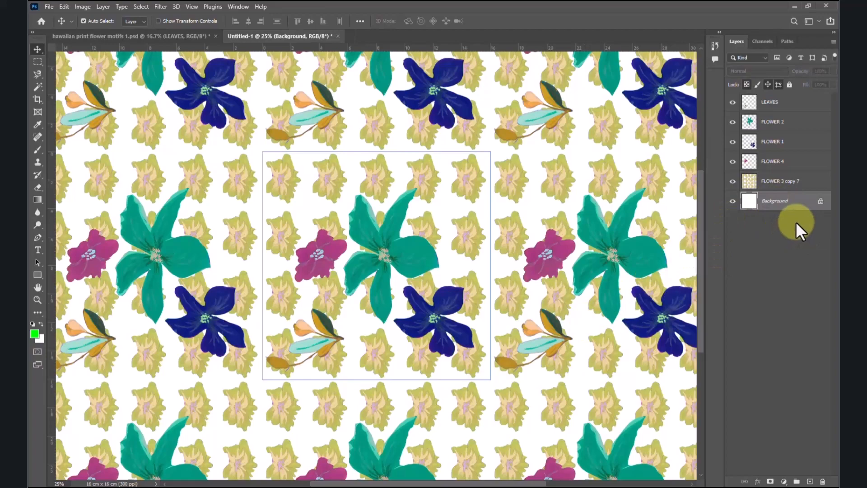
pyautogui.click(821, 202)
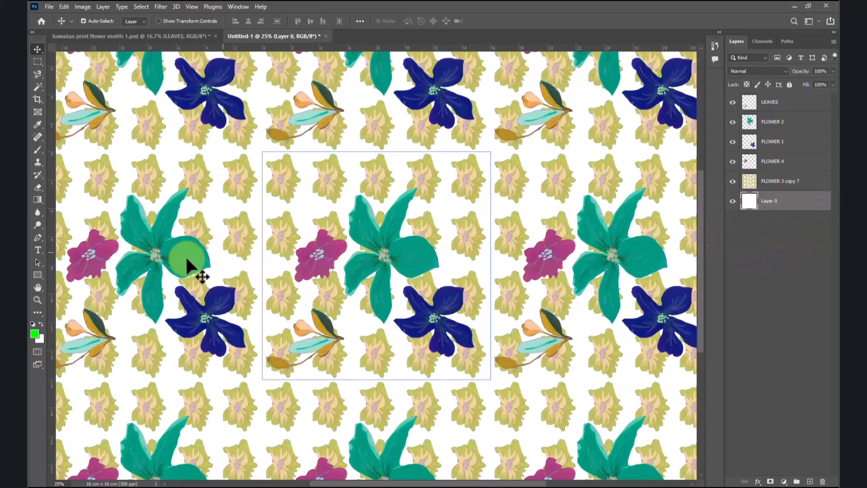
pyautogui.click(35, 334)
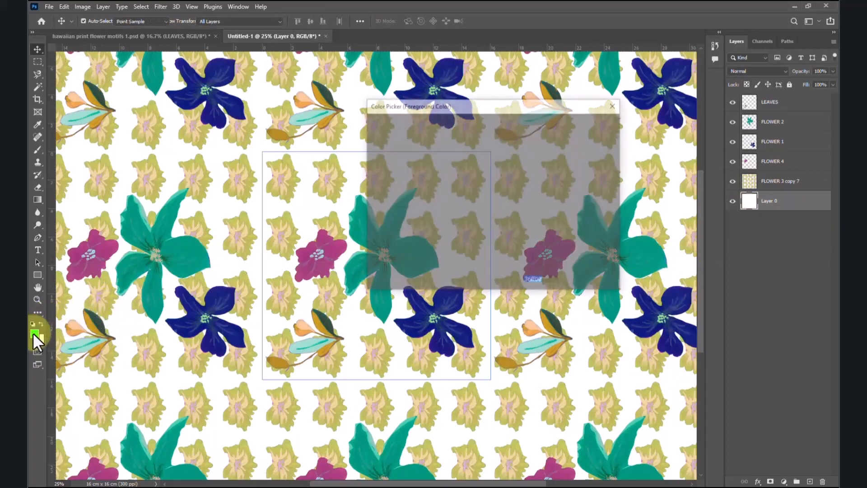
pyautogui.moveTo(506, 228); pyautogui.dragTo(505, 234)
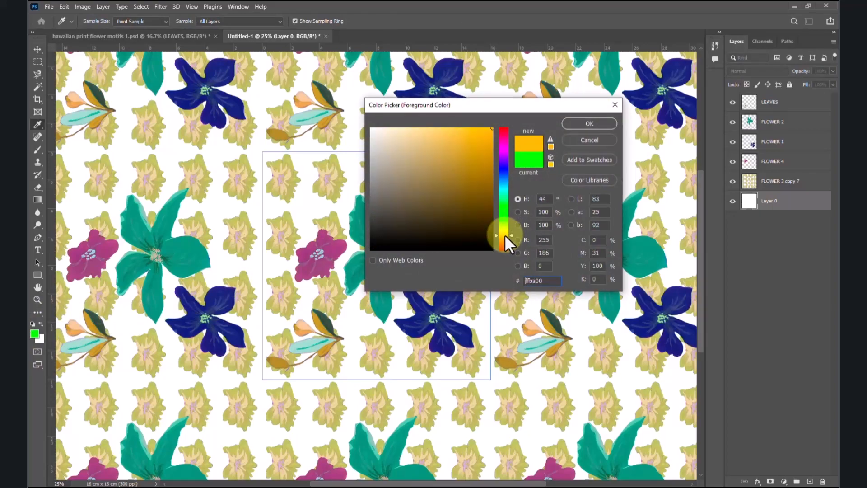
pyautogui.moveTo(490, 180)
pyautogui.mouseDown()
pyautogui.moveTo(496, 166)
pyautogui.moveTo(435, 135)
pyautogui.moveTo(395, 151)
pyautogui.mouseUp()
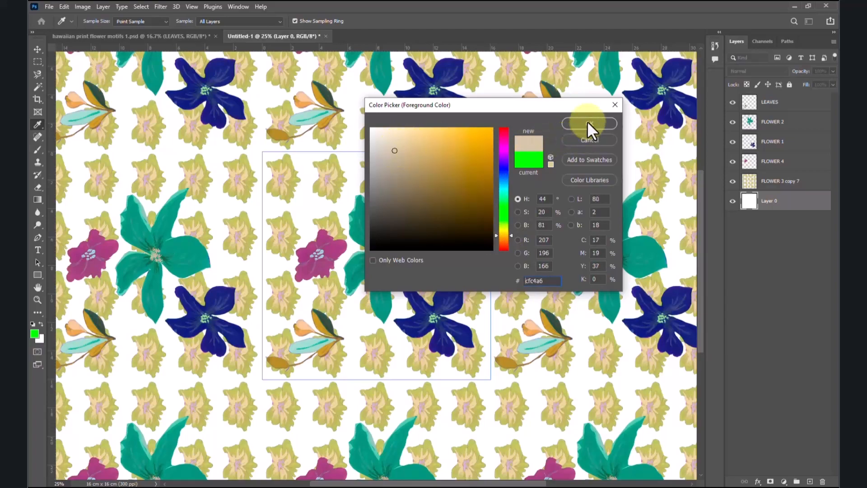
pyautogui.click(588, 124)
pyautogui.press('v')
pyautogui.hotkey('alt', 'Left')
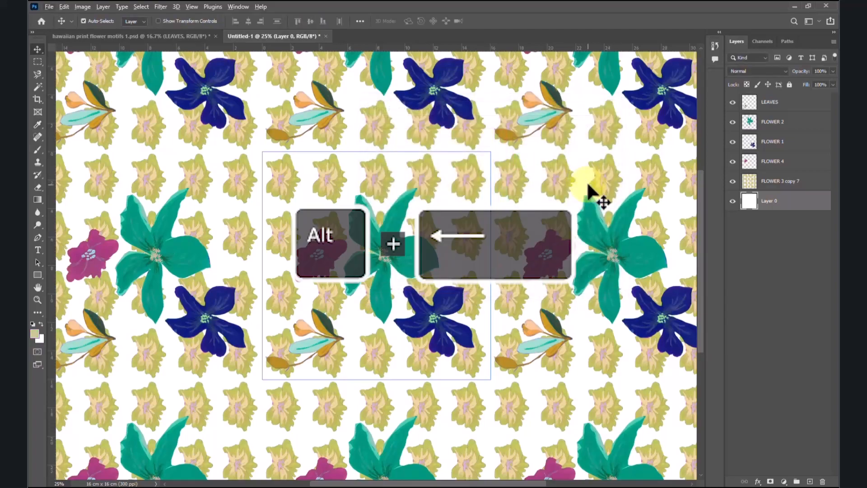
pyautogui.hotkey('alt', 'BackSpace')
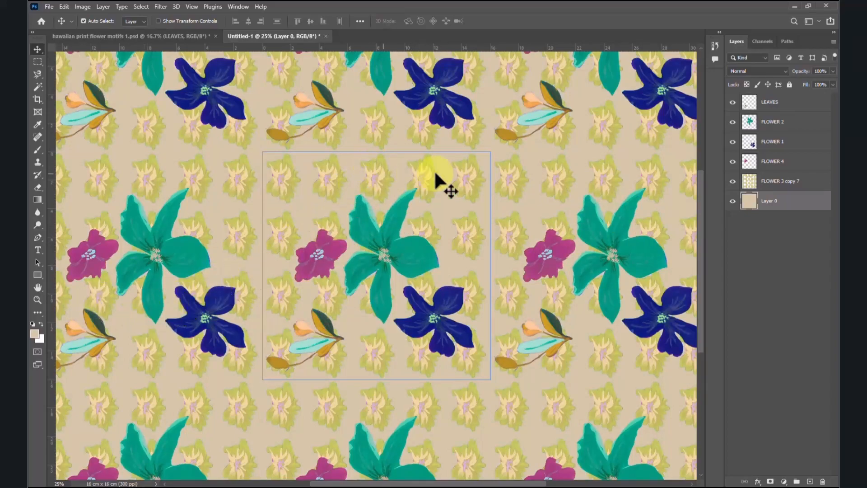
# Step: Refill the background layer with a lighter beige
pyautogui.click(36, 333)
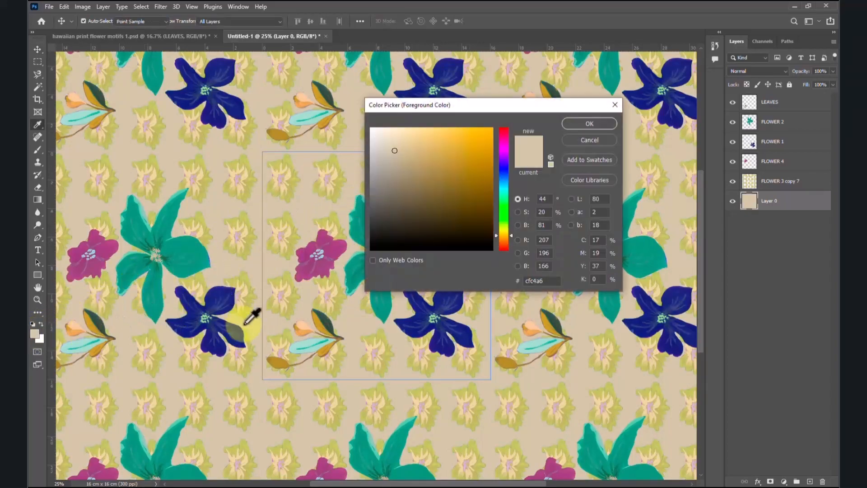
pyautogui.click(602, 140)
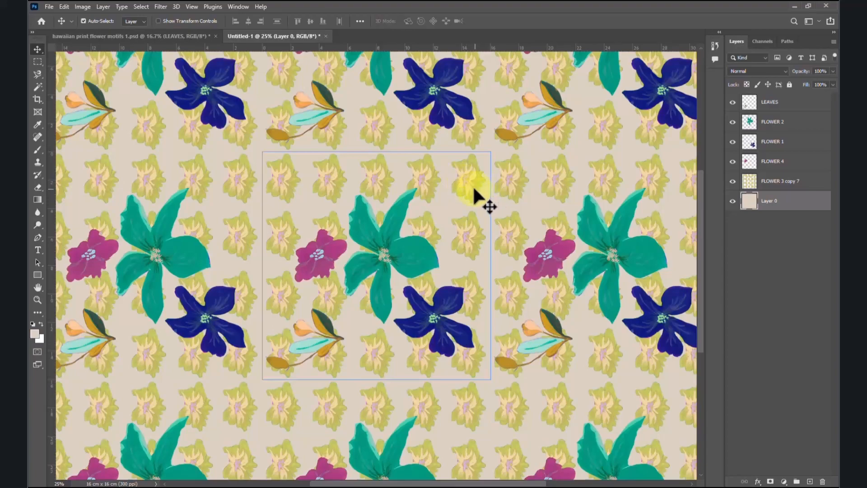
# Step: Lower the Fill of the merged yellow flower layer to 72% and deselect the layer
pyautogui.click(793, 182)
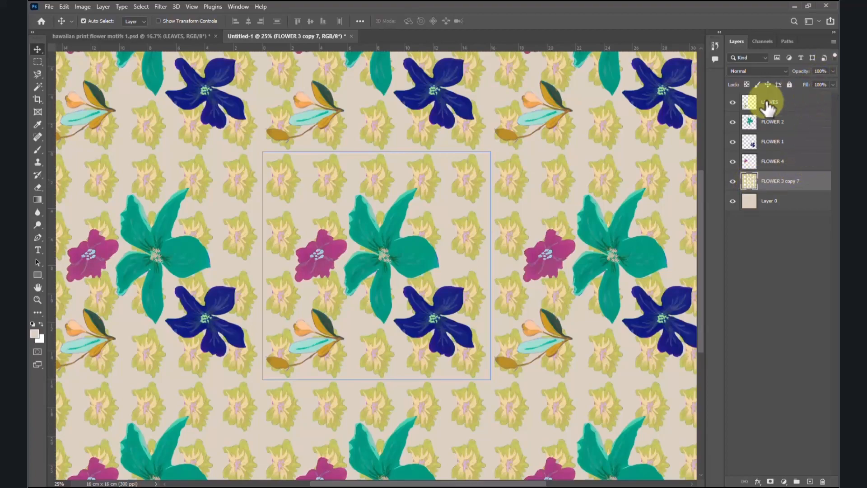
pyautogui.click(733, 182)
pyautogui.click(733, 182)
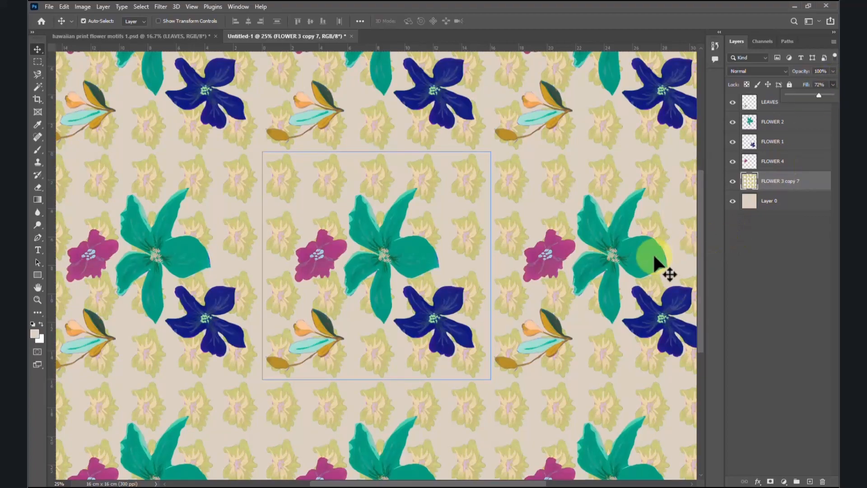
pyautogui.click(806, 245)
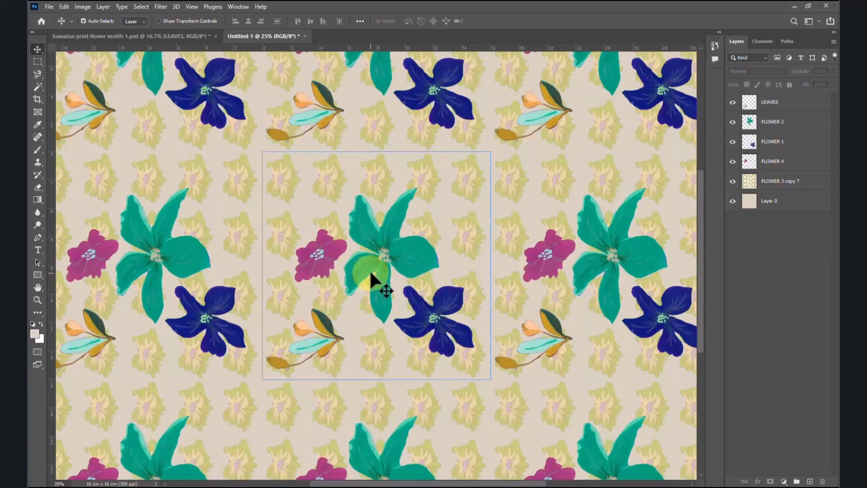
# Step: Duplicate the magenta FLOWER 4 and place the copy beside the green flower's upper-right petal
pyautogui.rightClick(328, 243)
pyautogui.press('Escape')
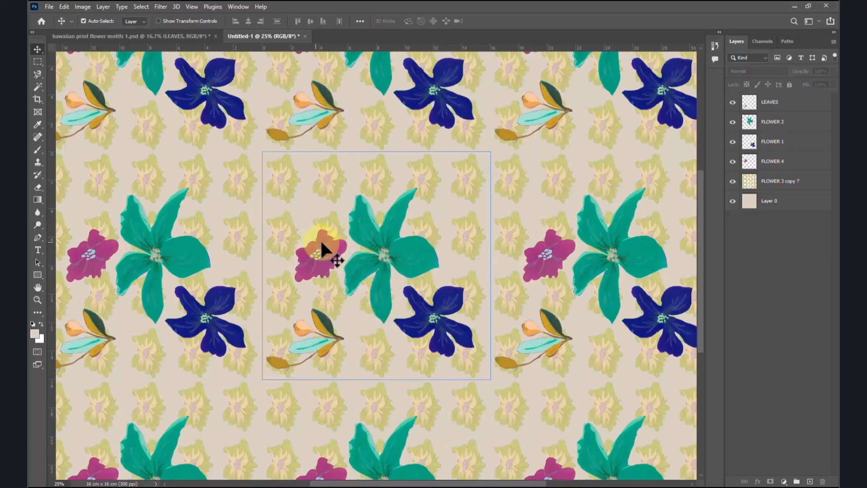
pyautogui.click(733, 161)
pyautogui.click(732, 161)
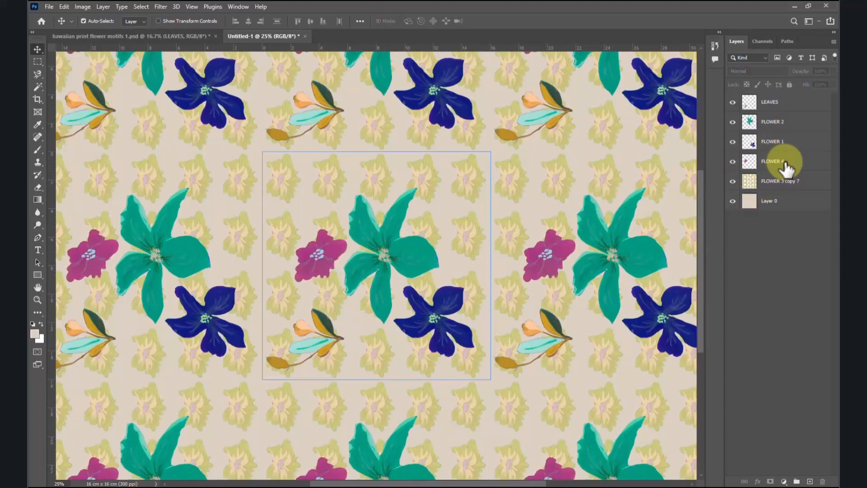
pyautogui.click(768, 161)
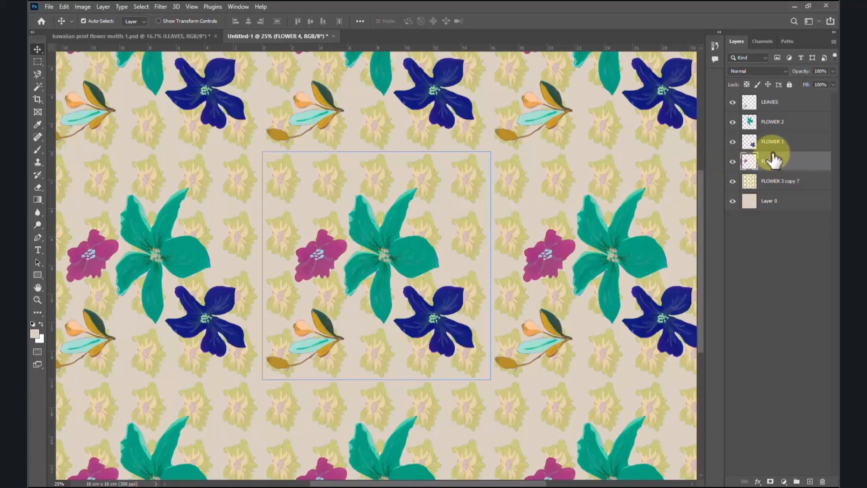
pyautogui.press('alt')
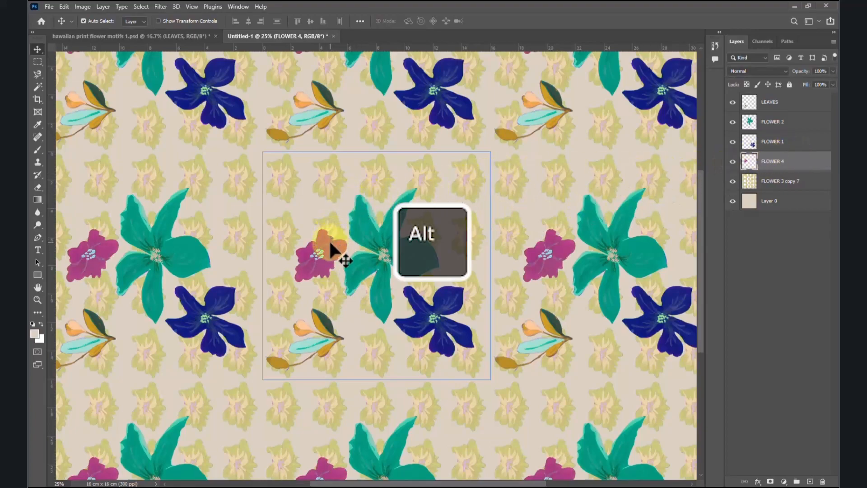
pyautogui.moveTo(329, 247); pyautogui.dragTo(449, 205)
# Step: Scale down the magenta flower copy with Free Transform, keeping it near the green flower's upper-right petal
pyautogui.hotkey('ctrl', 't')
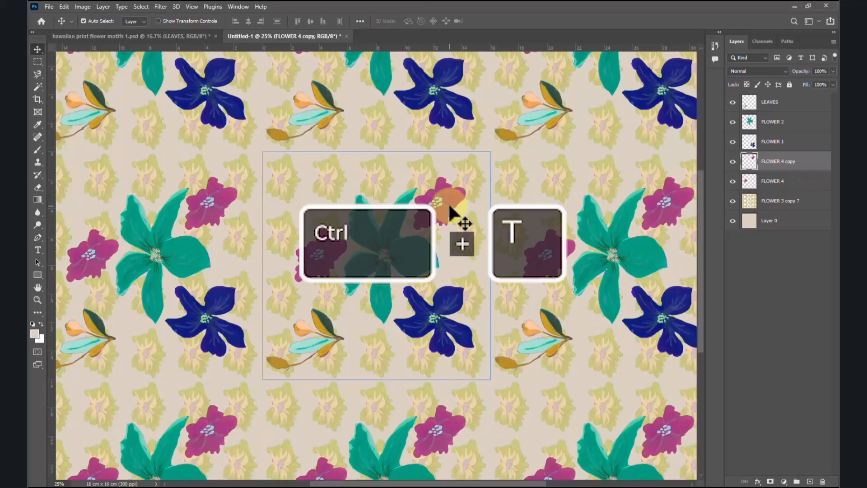
pyautogui.moveTo(471, 168); pyautogui.dragTo(396, 256)
pyautogui.moveTo(465, 174); pyautogui.dragTo(433, 210)
pyautogui.click(508, 204)
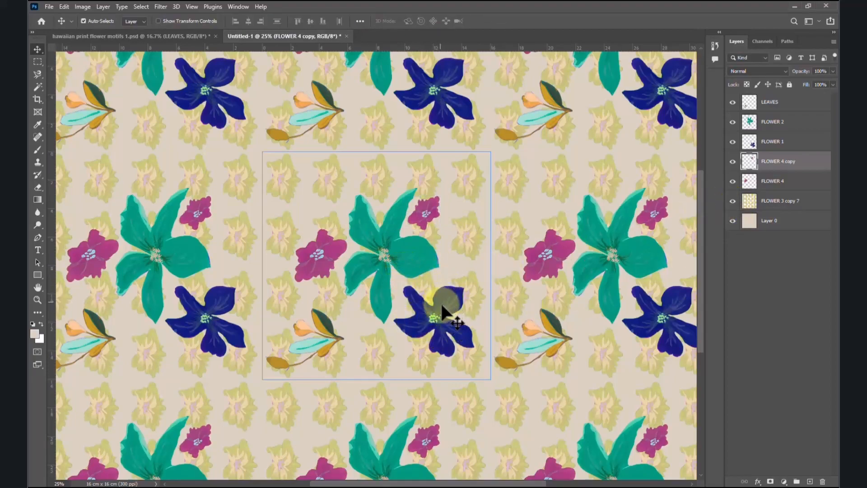
# Step: Duplicate the navy FLOWER 1, place the copy below-left of the green flower and scale it to about 71%
pyautogui.click(779, 142)
pyautogui.click(732, 141)
pyautogui.click(733, 141)
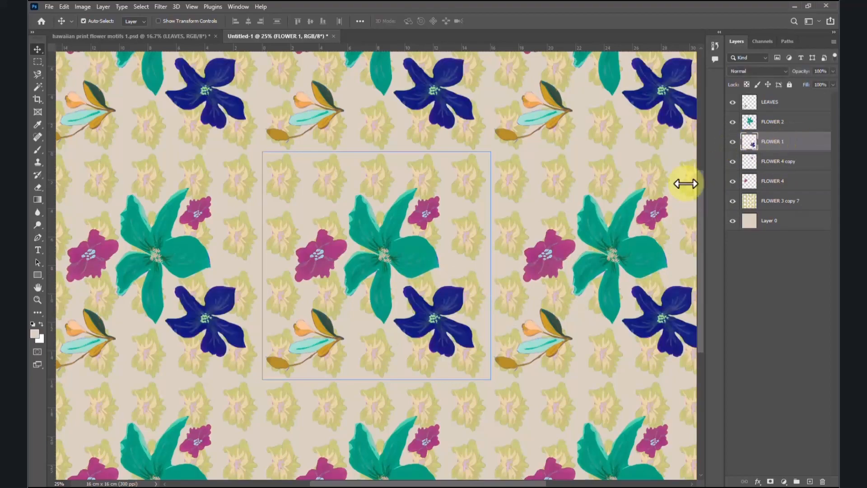
pyautogui.press('alt')
pyautogui.moveTo(439, 320); pyautogui.dragTo(364, 319)
pyautogui.hotkey('ctrl', 't')
pyautogui.moveTo(398, 276); pyautogui.dragTo(374, 298)
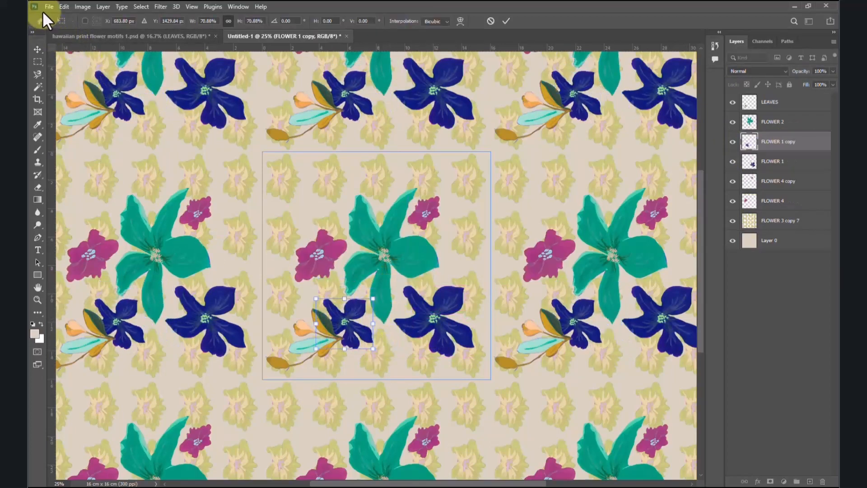
# Step: Flip the small navy flower copy horizontally and place it above the larger magenta flower
pyautogui.click(64, 5)
pyautogui.moveTo(87, 225)
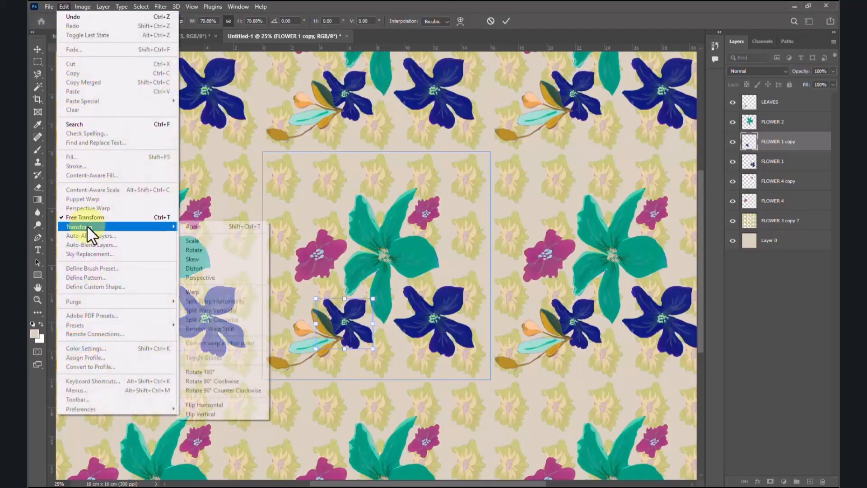
pyautogui.click(226, 403)
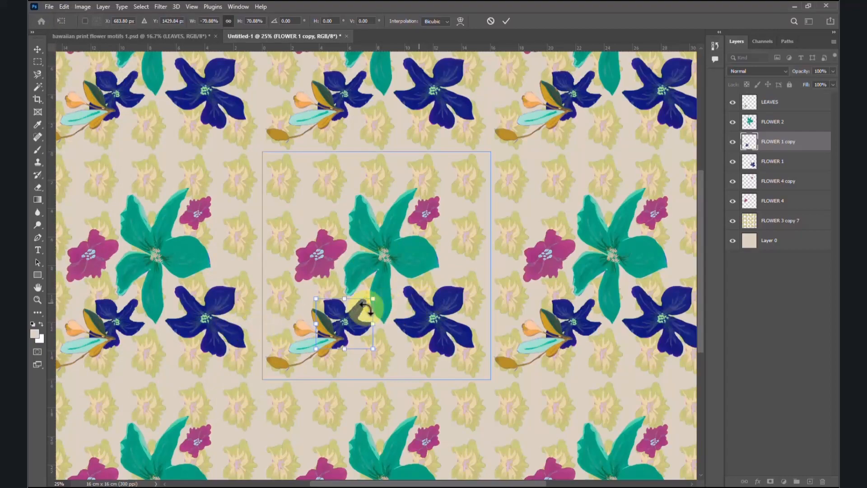
pyautogui.moveTo(354, 310); pyautogui.dragTo(337, 205)
pyautogui.press('Return')
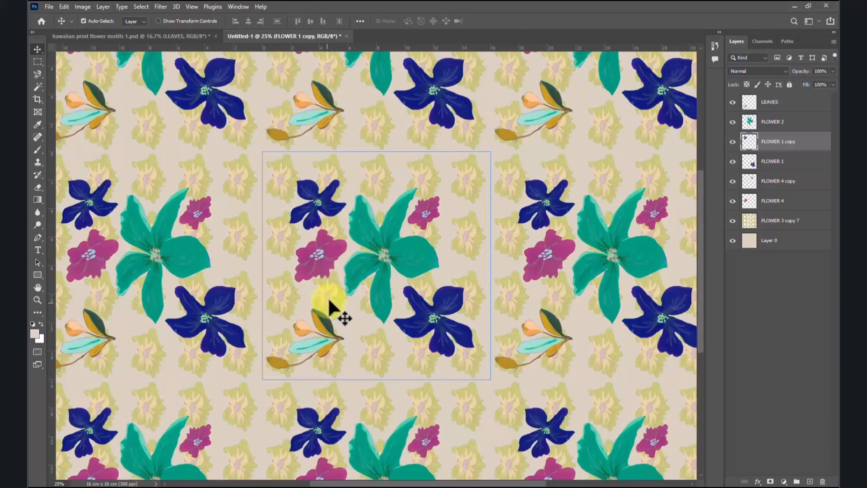
pyautogui.moveTo(328, 297); pyautogui.dragTo(342, 190)
pyautogui.moveTo(342, 219); pyautogui.dragTo(445, 261)
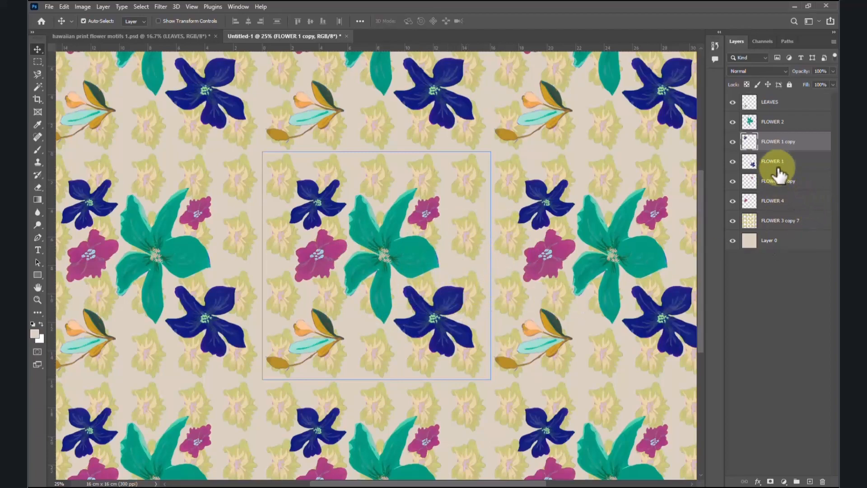
# Step: Move the large navy FLOWER 1 and the large magenta FLOWER 4 closer around the green flower
pyautogui.click(733, 162)
pyautogui.click(733, 161)
pyautogui.moveTo(448, 334)
pyautogui.mouseDown()
pyautogui.moveTo(430, 320)
pyautogui.moveTo(431, 330)
pyautogui.moveTo(437, 322)
pyautogui.mouseUp()
pyautogui.rightClick(329, 249)
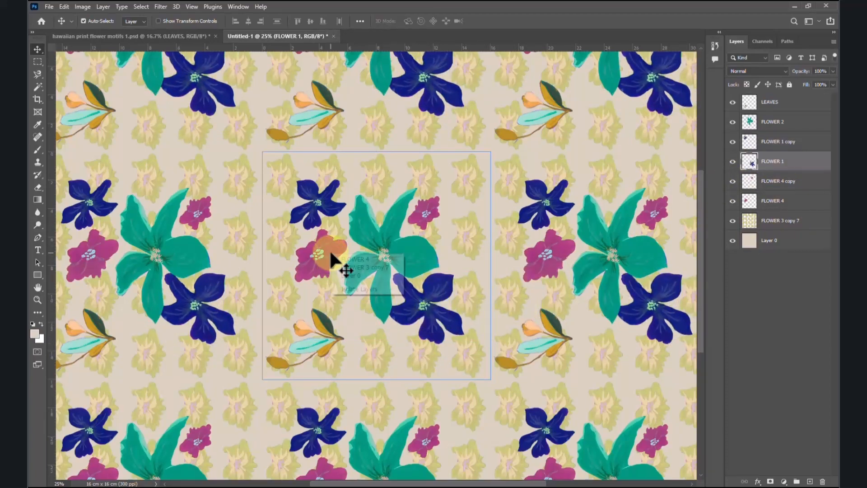
pyautogui.click(343, 258)
pyautogui.moveTo(327, 249); pyautogui.dragTo(331, 262)
# Step: Shift the small magenta flower down slightly and move the small navy flower in against the green flower
pyautogui.rightClick(427, 214)
pyautogui.click(432, 218)
pyautogui.moveTo(428, 215); pyautogui.dragTo(428, 228)
pyautogui.rightClick(335, 207)
pyautogui.click(342, 212)
pyautogui.moveTo(336, 212); pyautogui.dragTo(345, 223)
pyautogui.rightClick(424, 226)
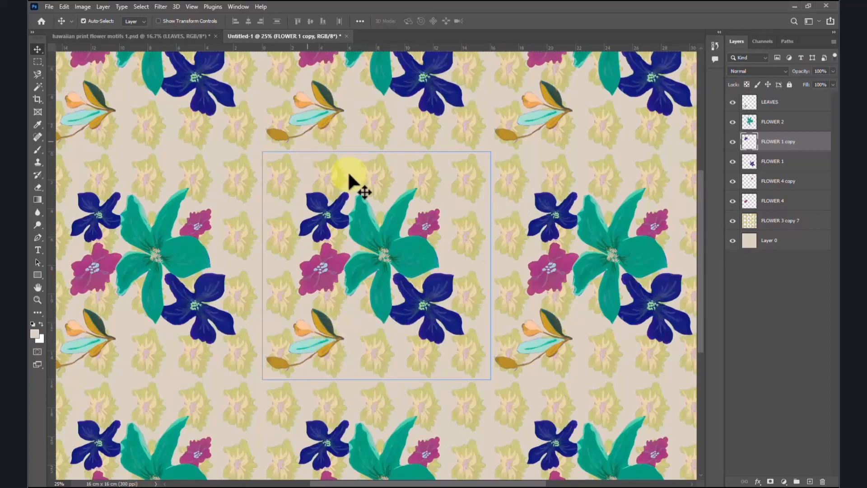
# Step: Rotate the LEAVES motif and place it beneath the large navy flower, moving its layer just below FLOWER 4
pyautogui.click(768, 100)
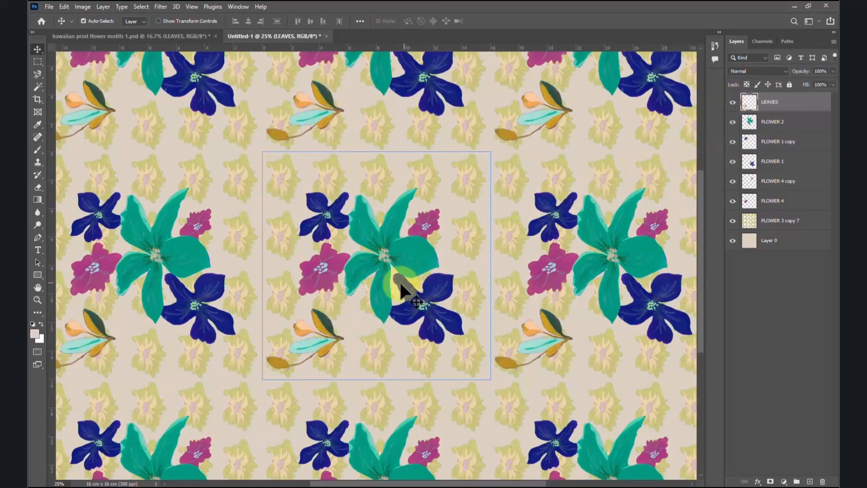
pyautogui.moveTo(332, 325); pyautogui.dragTo(269, 288)
pyautogui.hotkey('ctrl', 't')
pyautogui.moveTo(318, 325); pyautogui.dragTo(435, 344)
pyautogui.click(797, 105)
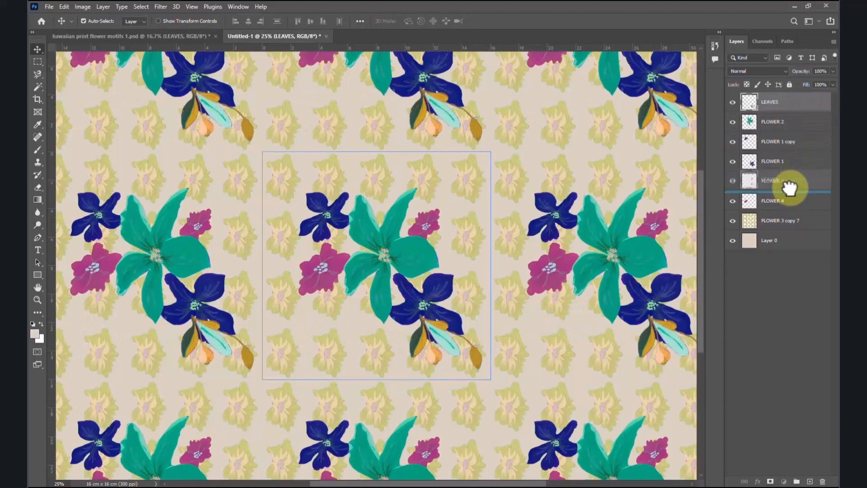
pyautogui.moveTo(789, 205); pyautogui.dragTo(790, 211)
# Step: Scale the LEAVES motif to about 73%, flip it horizontally and fit its base against the large navy flower's lower-right petal
pyautogui.hotkey('ctrl', 't')
pyautogui.moveTo(471, 358); pyautogui.dragTo(355, 292)
pyautogui.click(67, 7)
pyautogui.moveTo(90, 227)
pyautogui.click(203, 405)
pyautogui.moveTo(438, 350); pyautogui.dragTo(449, 356)
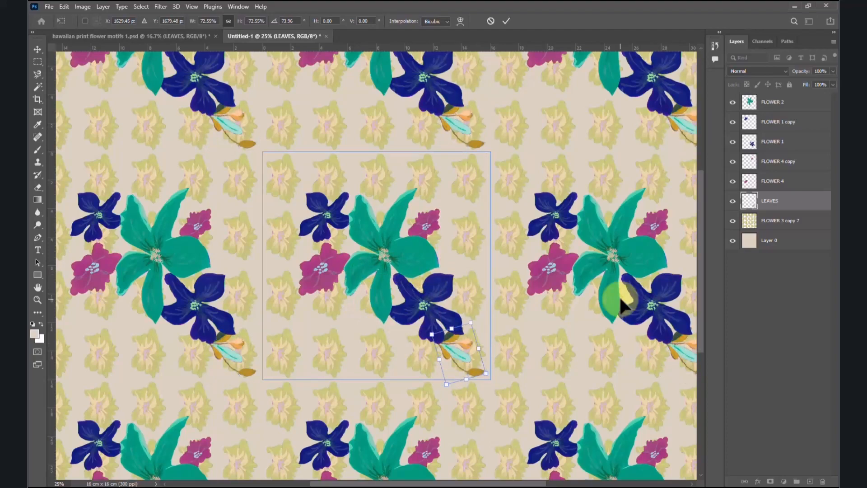
pyautogui.press('Right')
pyautogui.press('Right')
pyautogui.press('Right')
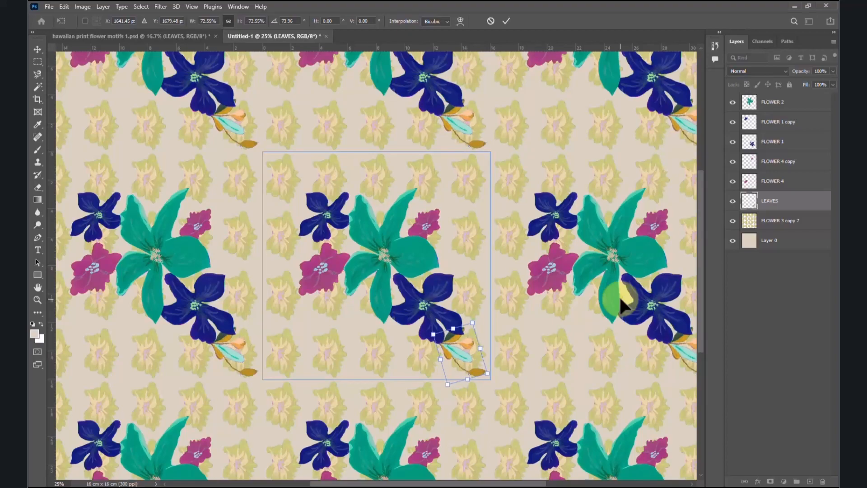
pyautogui.press('Return')
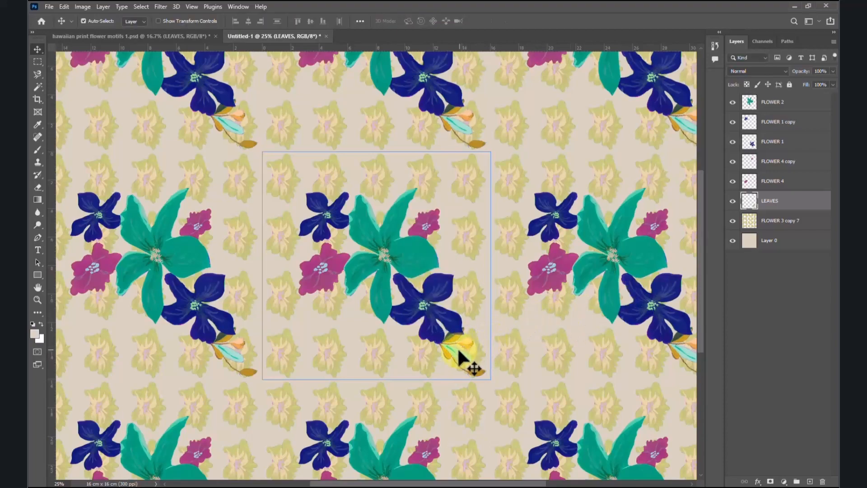
# Step: Duplicate the LEAVES motif, rotate the copy and place it above the small navy flower at the tile's upper-left corner
pyautogui.press('alt')
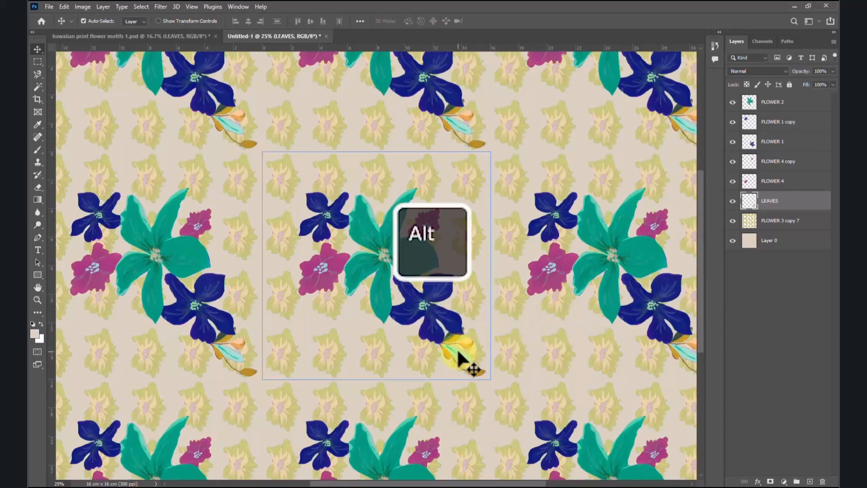
pyautogui.moveTo(455, 354); pyautogui.dragTo(412, 220)
pyautogui.click(64, 6)
pyautogui.moveTo(113, 226)
pyautogui.click(235, 404)
pyautogui.hotkey('ctrl', 't')
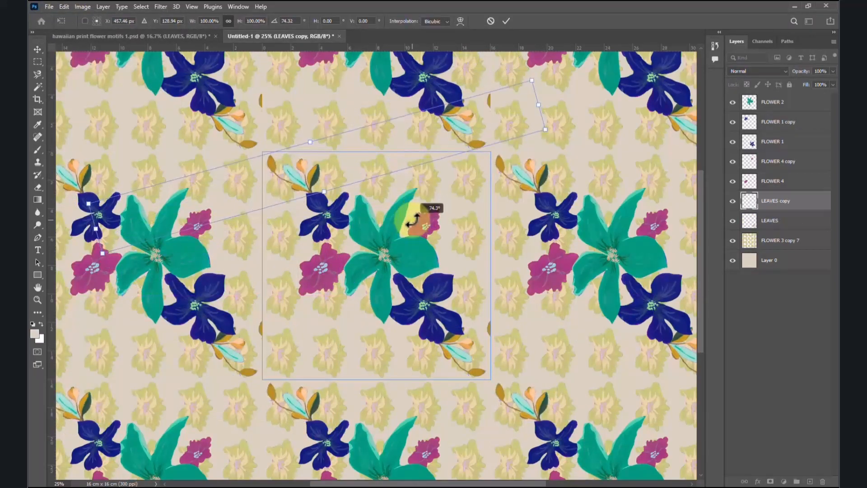
pyautogui.press('Return')
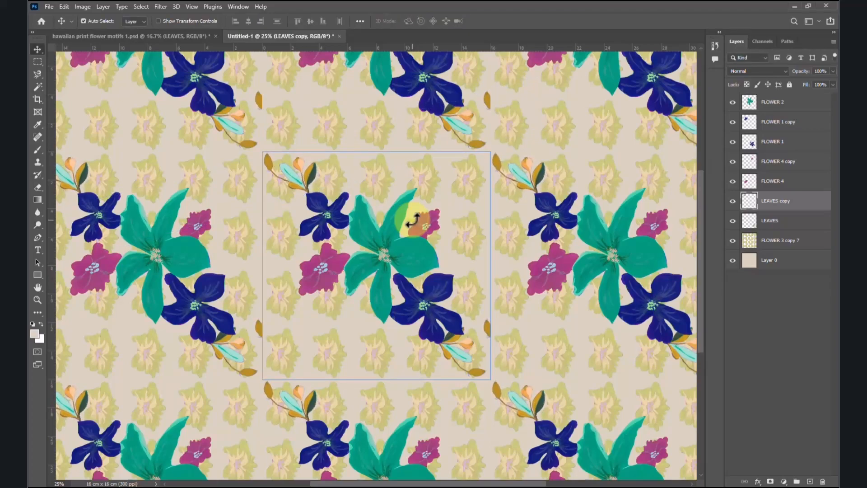
pyautogui.moveTo(343, 207); pyautogui.dragTo(400, 216)
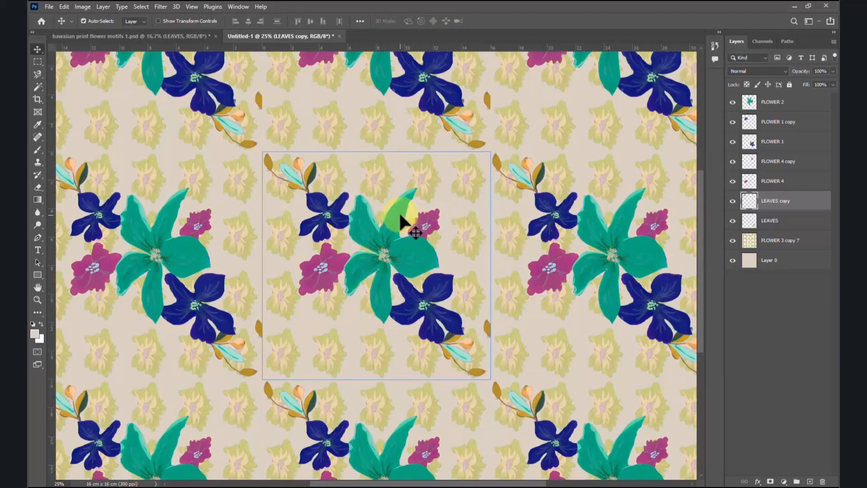
# Step: Duplicate the small LEAVES motif below the navy flower again, then move the copy under the green flower and enlarge it
pyautogui.rightClick(462, 357)
pyautogui.click(469, 361)
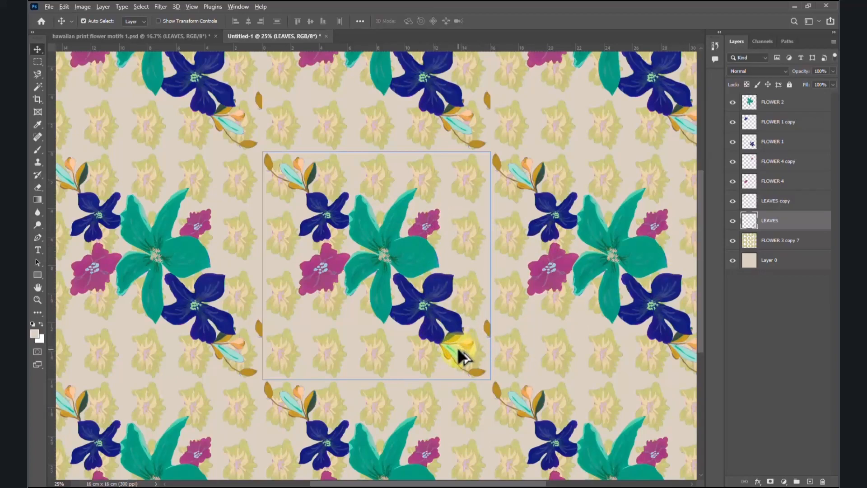
pyautogui.moveTo(458, 347); pyautogui.dragTo(357, 309)
pyautogui.hotkey('ctrl', 't')
pyautogui.moveTo(374, 266); pyautogui.dragTo(434, 299)
pyautogui.moveTo(371, 282); pyautogui.dragTo(394, 232)
pyautogui.moveTo(430, 220); pyautogui.dragTo(453, 250)
# Step: Adjust the large leaf spray's rotation and position so it fans down-left from behind the green flower's lower petals
pyautogui.moveTo(363, 279); pyautogui.dragTo(334, 309)
pyautogui.moveTo(383, 268); pyautogui.dragTo(410, 263)
pyautogui.moveTo(353, 306); pyautogui.dragTo(344, 320)
pyautogui.moveTo(390, 301); pyautogui.dragTo(417, 287)
pyautogui.moveTo(356, 313); pyautogui.dragTo(340, 312)
pyautogui.moveTo(403, 290); pyautogui.dragTo(413, 283)
pyautogui.press('Down')
pyautogui.press('Down')
pyautogui.press('Down')
pyautogui.press('Down')
pyautogui.press('Down')
pyautogui.press('Down')
pyautogui.press('Down')
pyautogui.press('Down')
pyautogui.press('Down')
pyautogui.press('Down')
pyautogui.press('Down')
pyautogui.press('Down')
pyautogui.press('Left')
pyautogui.press('Left')
pyautogui.press('Left')
pyautogui.press('Left')
pyautogui.press('Return')
# Step: Identify the stray leaf at the tile's right edge by toggling LEAVES copy's visibility, and delete that layer
pyautogui.rightClick(487, 322)
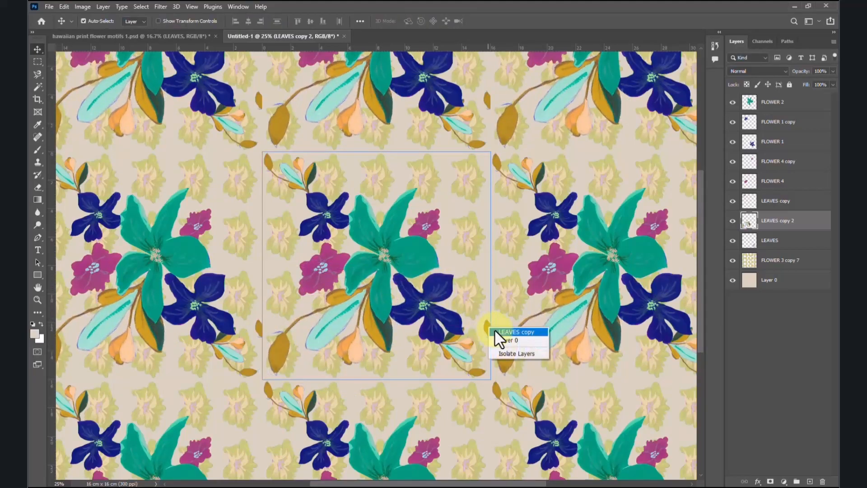
pyautogui.press('Escape')
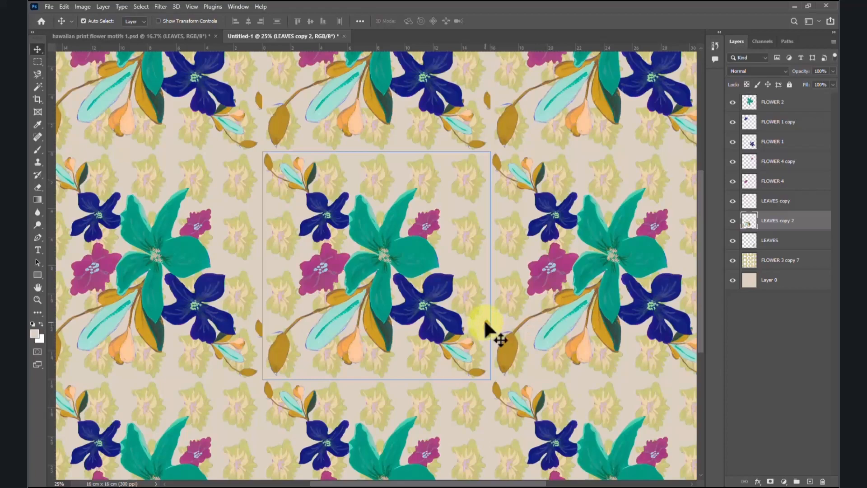
pyautogui.rightClick(486, 322)
pyautogui.click(514, 332)
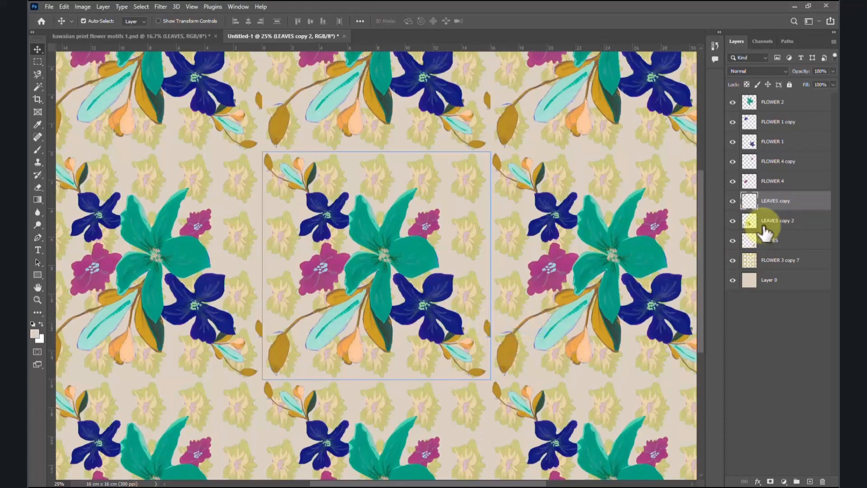
pyautogui.click(732, 202)
pyautogui.click(733, 202)
pyautogui.click(732, 202)
pyautogui.click(733, 202)
pyautogui.click(733, 202)
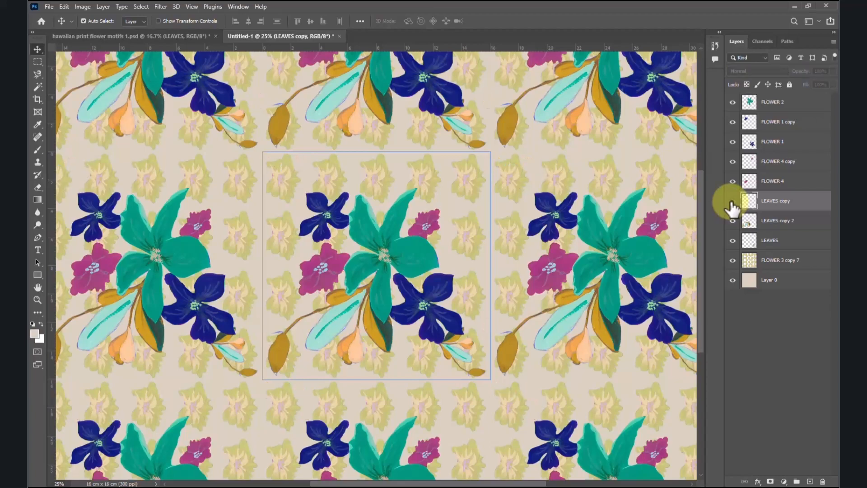
pyautogui.click(733, 202)
pyautogui.click(733, 202)
pyautogui.click(732, 202)
pyautogui.moveTo(780, 200); pyautogui.dragTo(824, 482)
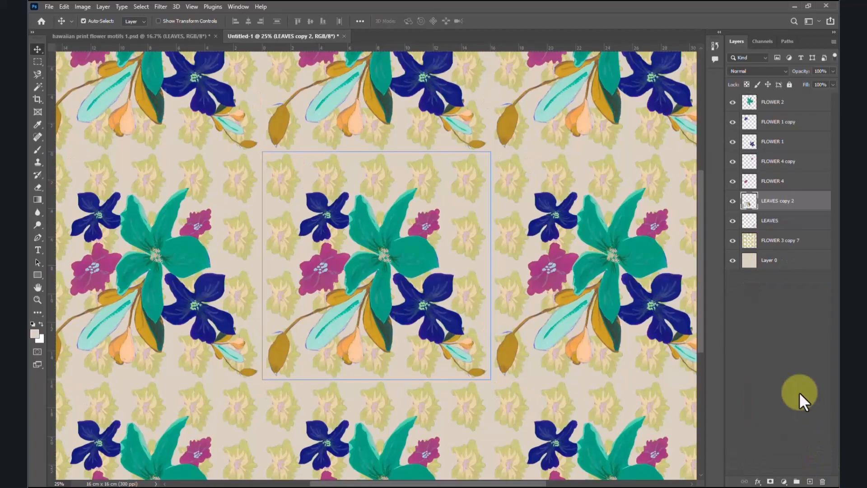
# Step: Duplicate the small LEAVES motif, rotate the copy to about -170° and place it above the small navy flower, inside the tile's upper-left corner
pyautogui.rightClick(460, 353)
pyautogui.click(465, 359)
pyautogui.moveTo(460, 353); pyautogui.dragTo(336, 210)
pyautogui.hotkey('ctrl', 't')
pyautogui.moveTo(336, 175); pyautogui.dragTo(264, 188)
pyautogui.moveTo(336, 208); pyautogui.dragTo(310, 184)
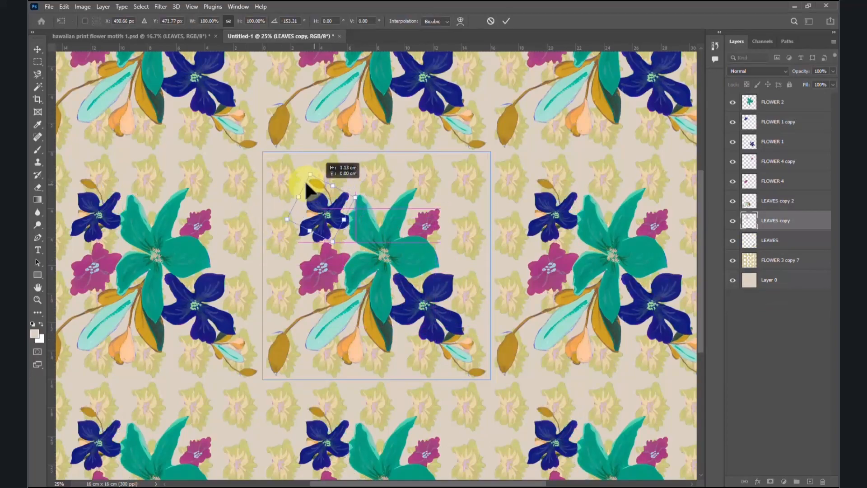
pyautogui.moveTo(326, 221); pyautogui.dragTo(365, 228)
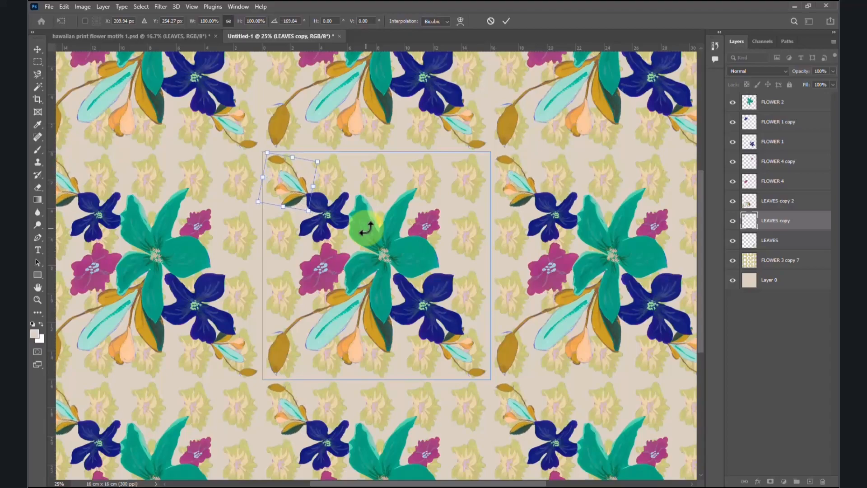
pyautogui.press('Return')
# Step: Apply the leaf copy's transform in the tile's upper-left corner and examine the repeating pattern both as a whole and up close
pyautogui.press('ctrl')
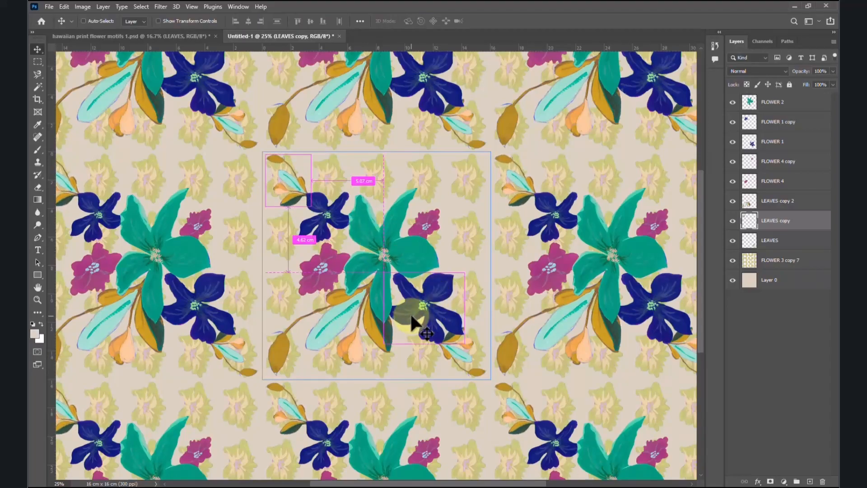
pyautogui.hotkey('ctrl', '-')
pyautogui.hotkey('ctrl', '-')
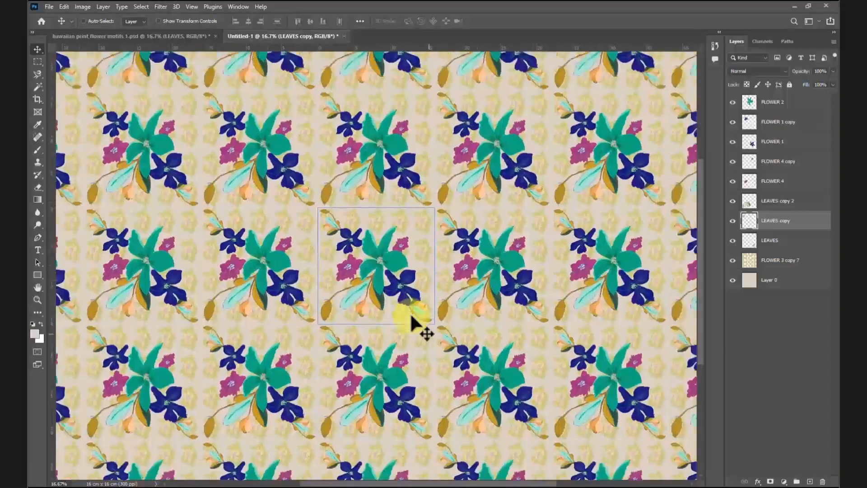
pyautogui.press('ctrl')
pyautogui.scroll(5, 411, 313)
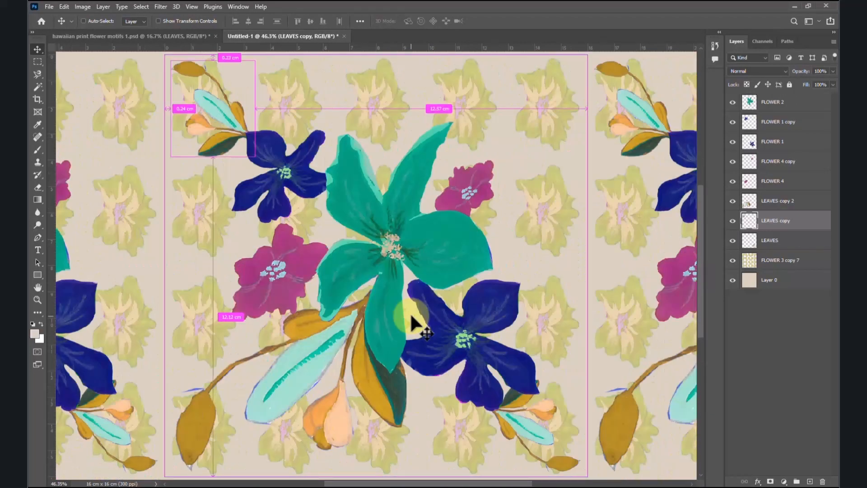
pyautogui.scroll(-3, 412, 322)
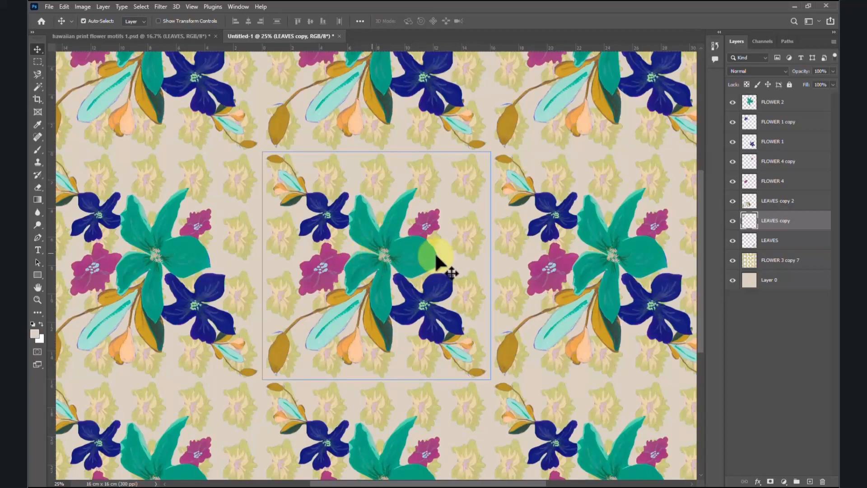
# Step: Identify the green flower's layer, FLOWER 2, by toggling its visibility, and add a Drop Shadow layer effect to it
pyautogui.click(776, 108)
pyautogui.click(732, 102)
pyautogui.click(732, 102)
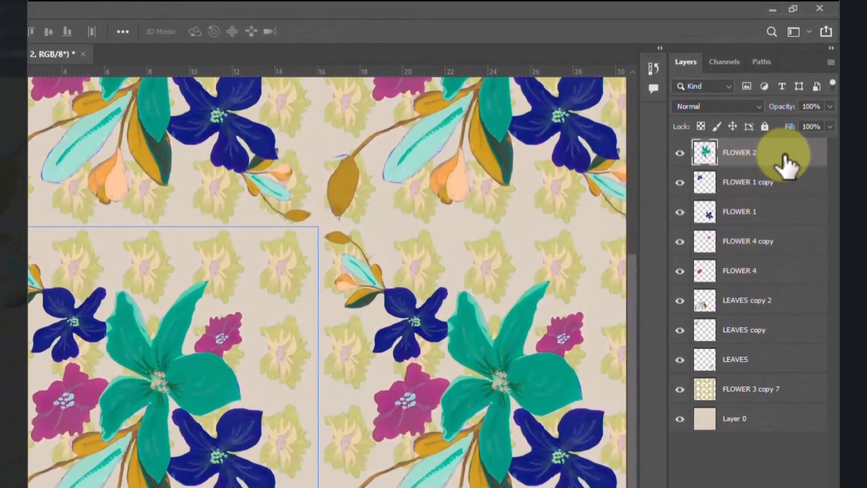
pyautogui.rightClick(788, 156)
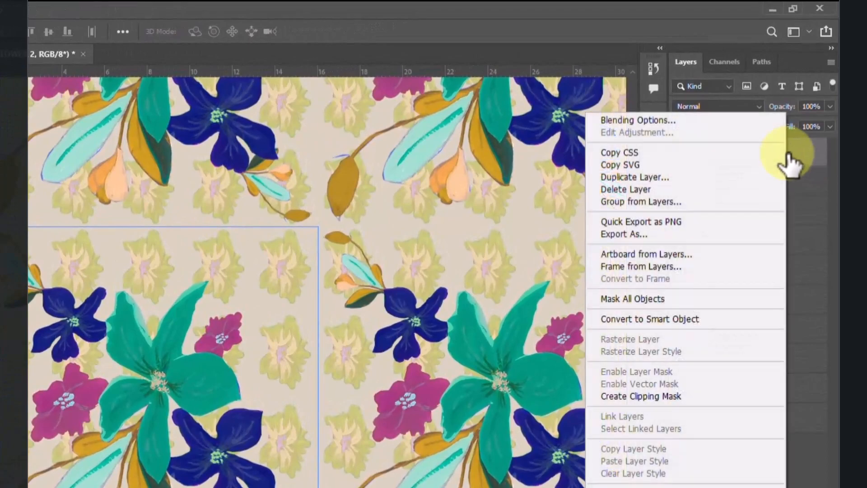
pyautogui.click(689, 121)
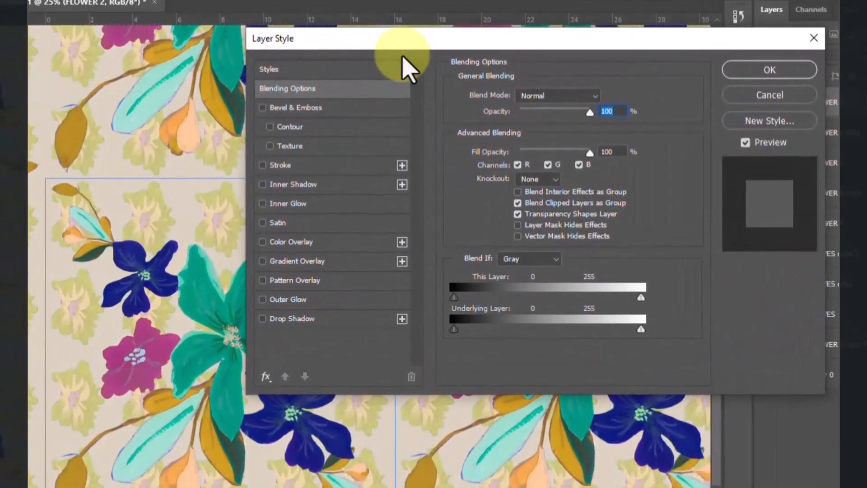
pyautogui.click(312, 328)
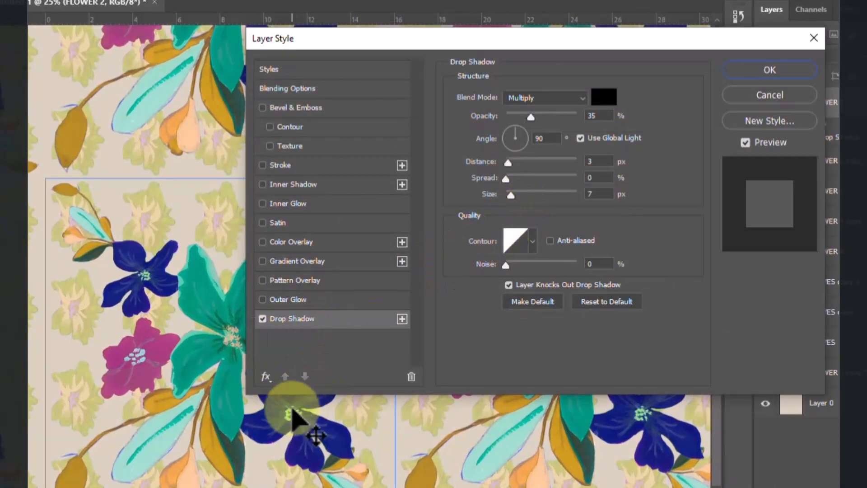
# Step: Preview the green flower's drop shadow on and off, then apply it with distance 8 px, spread 17% and size 27 px
pyautogui.scroll(4, 293, 413)
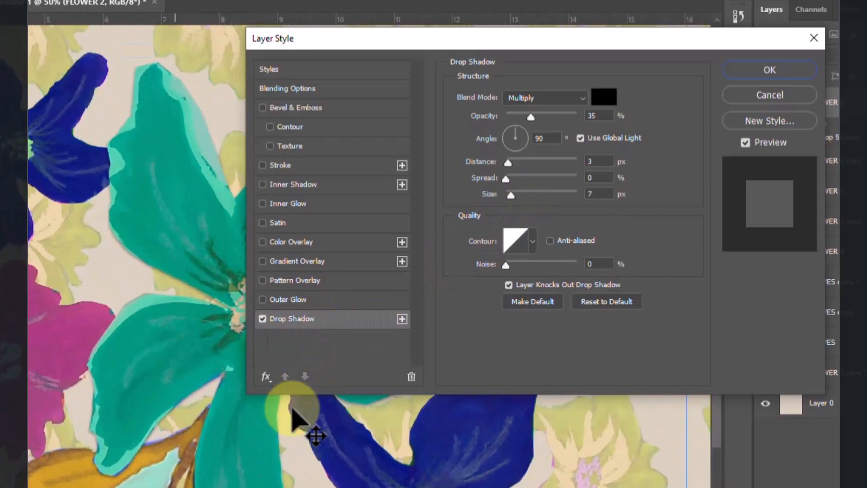
pyautogui.scroll(-1, 293, 413)
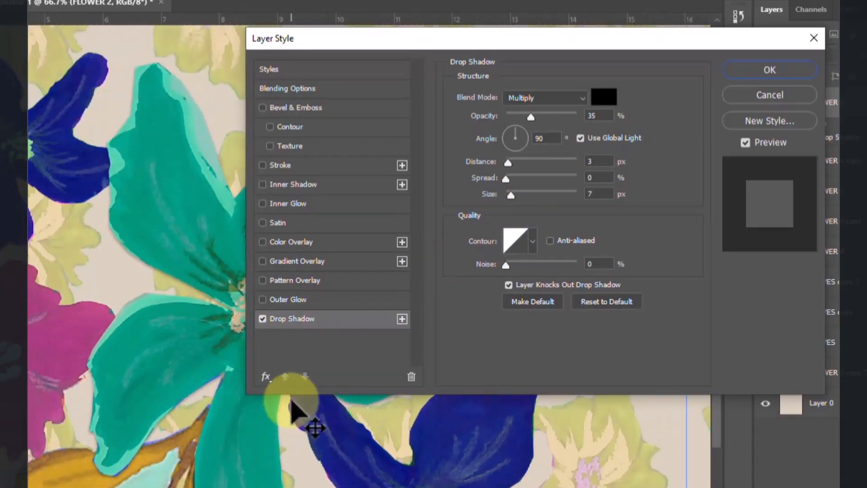
pyautogui.click(262, 318)
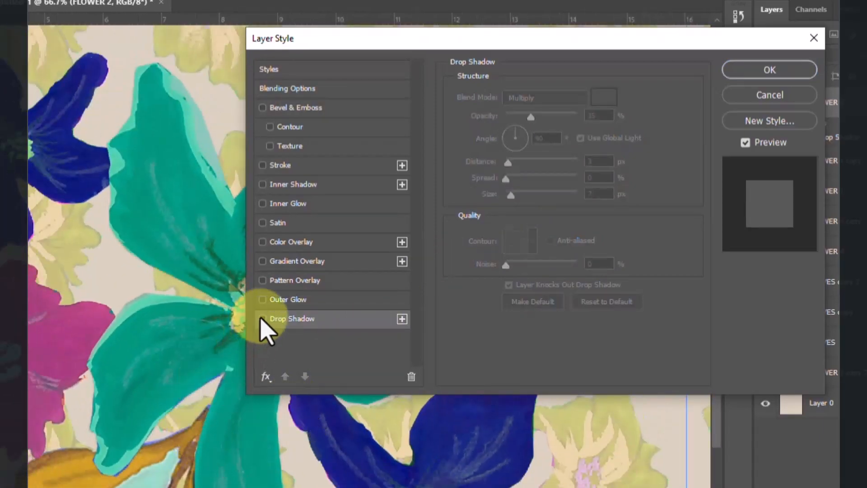
pyautogui.click(262, 319)
pyautogui.click(262, 318)
pyautogui.click(262, 318)
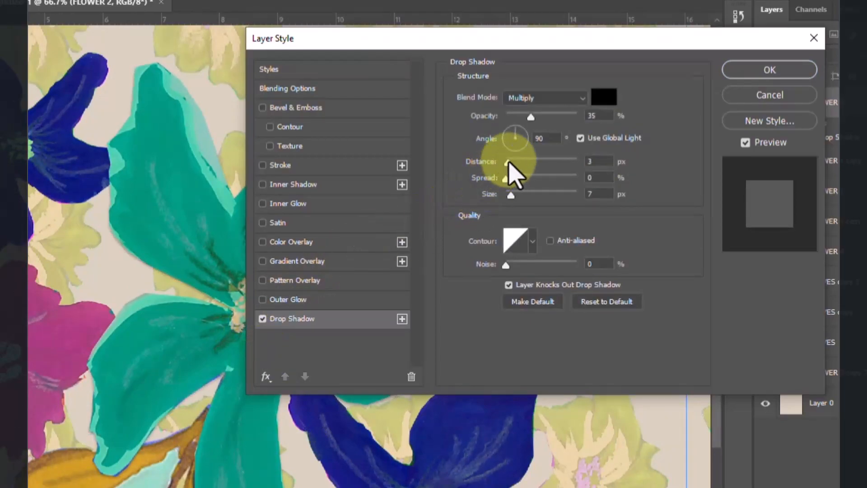
pyautogui.moveTo(506, 178)
pyautogui.mouseDown()
pyautogui.moveTo(524, 185)
pyautogui.moveTo(518, 194)
pyautogui.moveTo(512, 165)
pyautogui.mouseUp()
pyautogui.moveTo(517, 194); pyautogui.dragTo(518, 180)
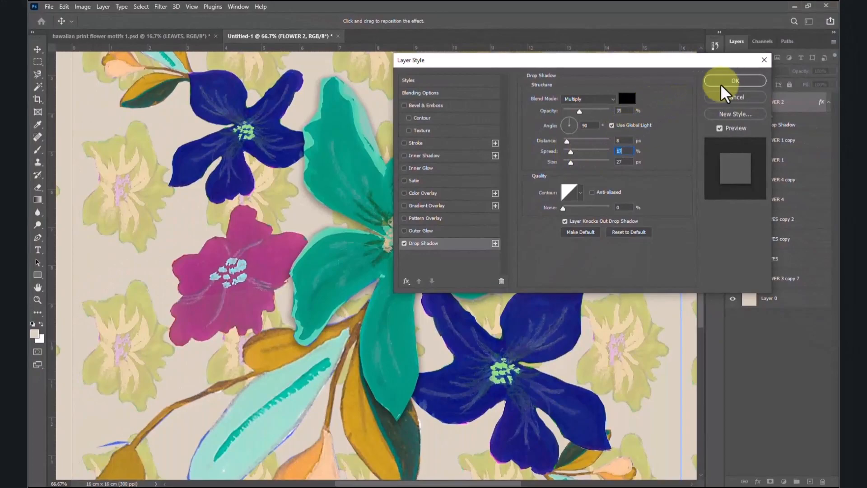
pyautogui.click(740, 81)
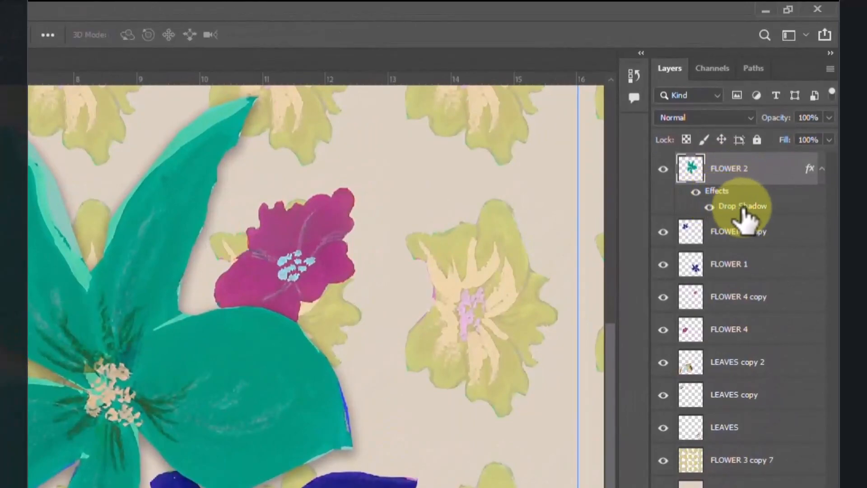
# Step: Compare the pattern with and without FLOWER 2's layer effects, and leave the effects hidden
pyautogui.click(696, 192)
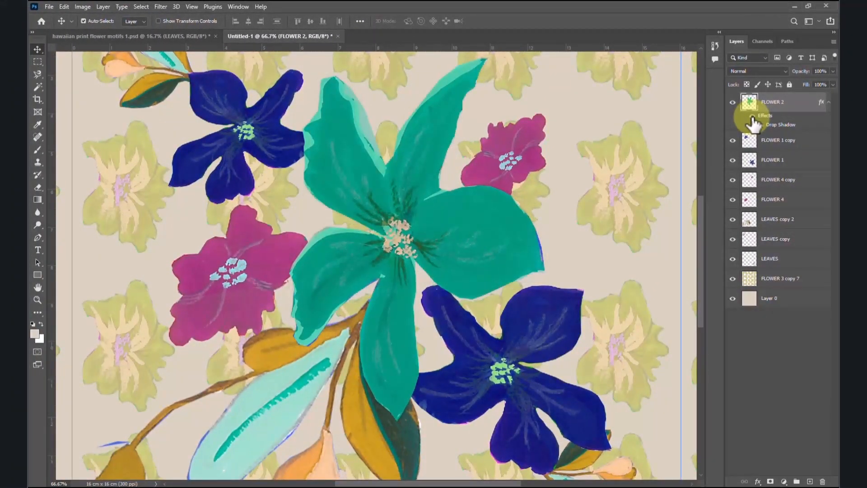
pyautogui.click(752, 118)
pyautogui.hotkey('ctrl', '-')
pyautogui.hotkey('ctrl', '-')
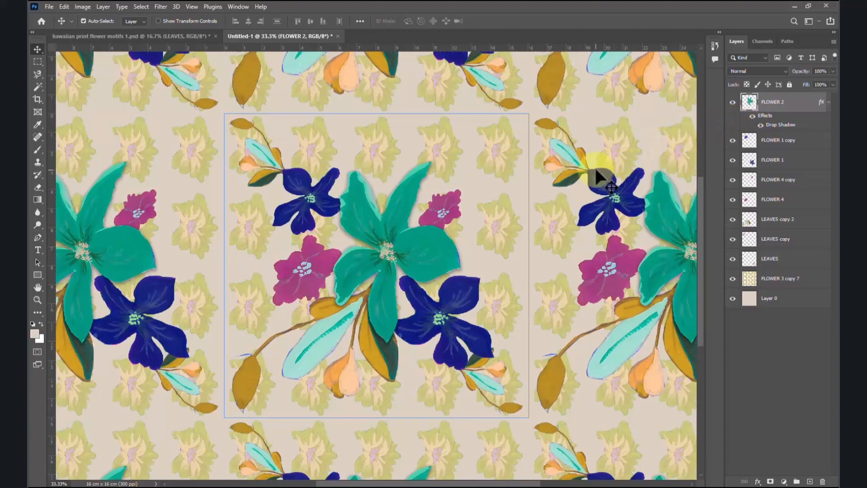
pyautogui.click(752, 116)
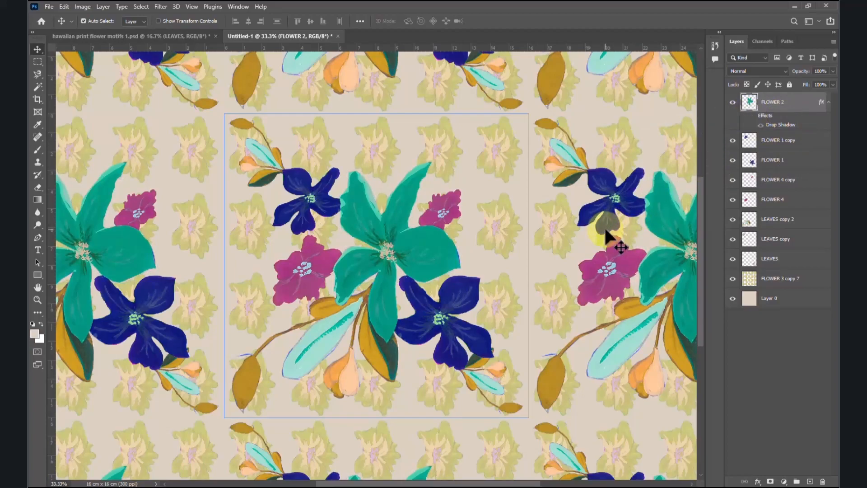
pyautogui.hotkey('ctrl', '-')
pyautogui.hotkey('ctrl', '-')
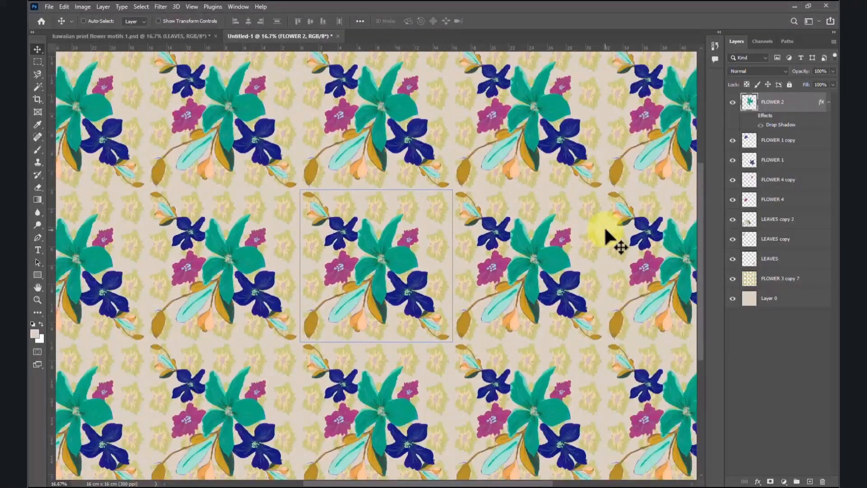
pyautogui.press('ctrl')
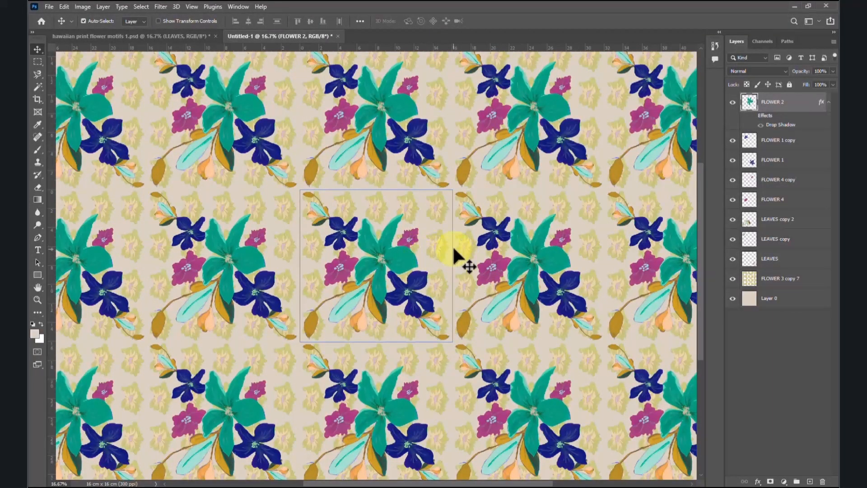
# Step: Save the layered document in Photoshop format as 16 X 16 REPEAT with Maximize Compatibility enabled
pyautogui.click(47, 7)
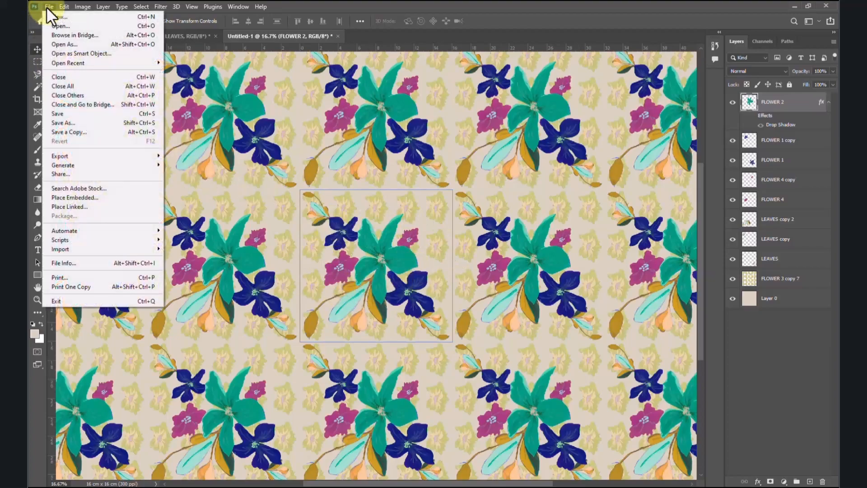
pyautogui.click(67, 123)
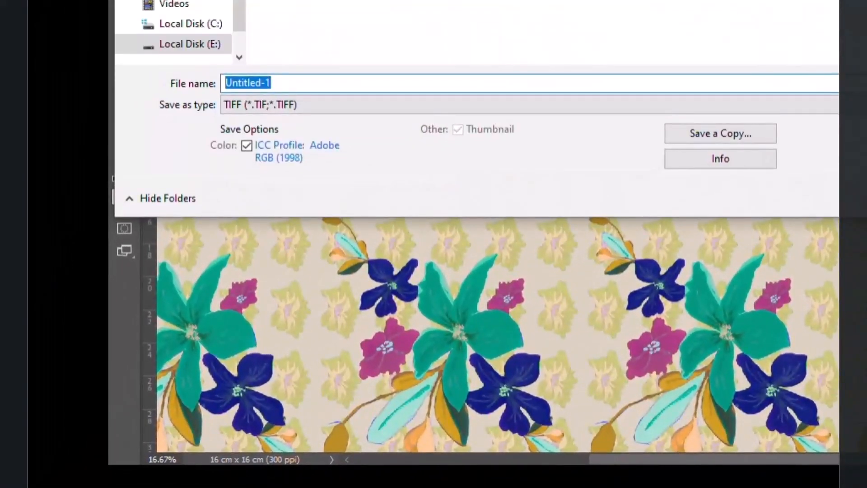
pyautogui.click(326, 85)
pyautogui.moveTo(326, 85); pyautogui.dragTo(145, 82)
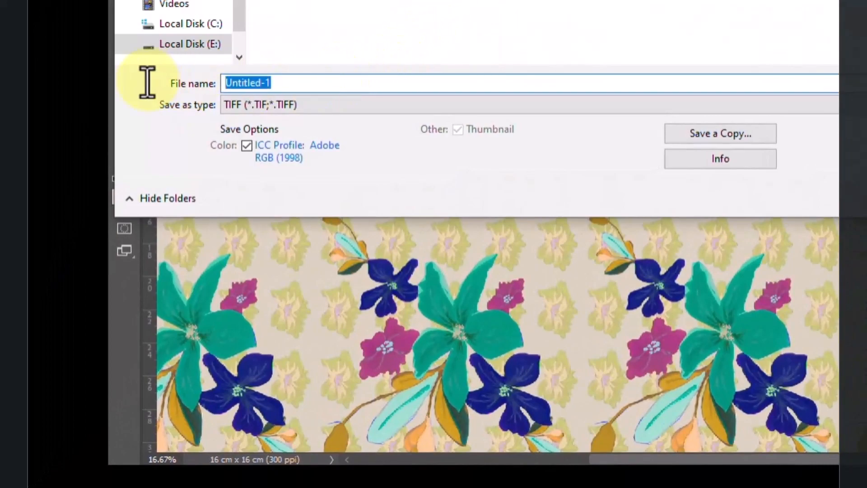
pyautogui.click(310, 106)
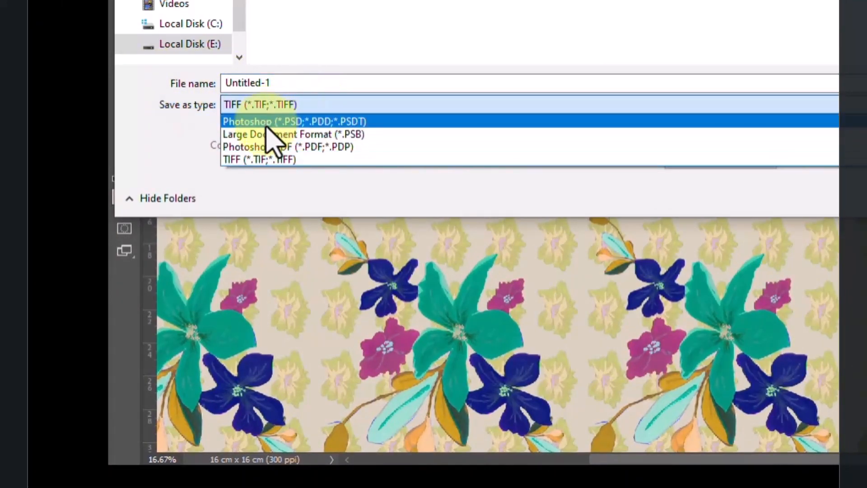
pyautogui.click(271, 121)
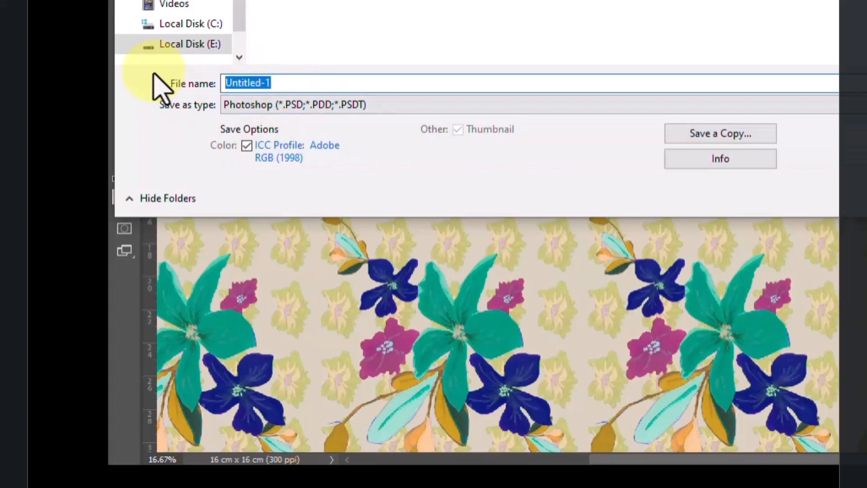
pyautogui.write('16 X 16 REPEAT')
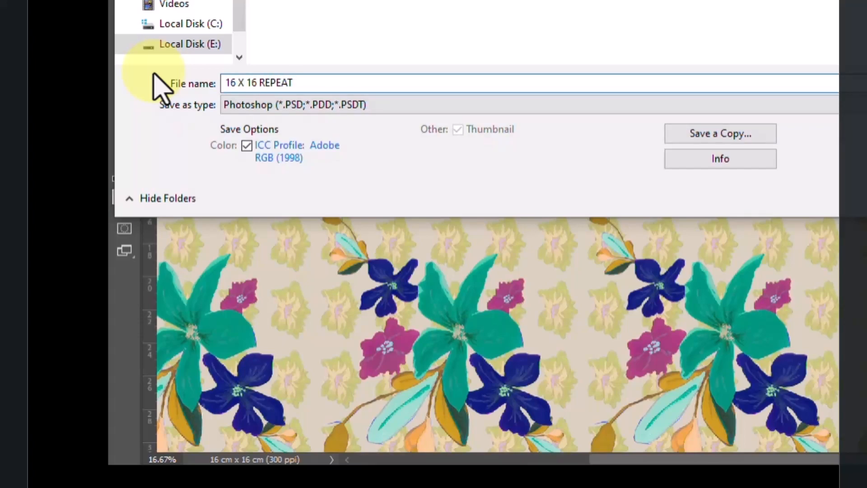
pyautogui.press('Return')
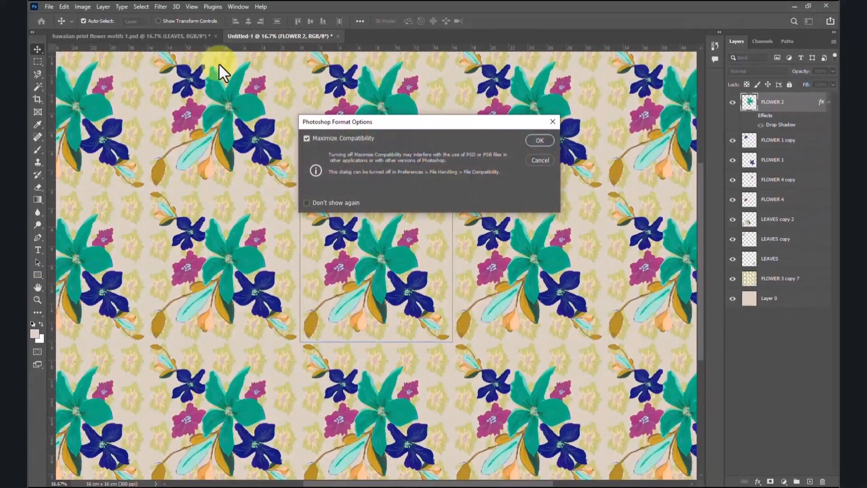
pyautogui.click(541, 140)
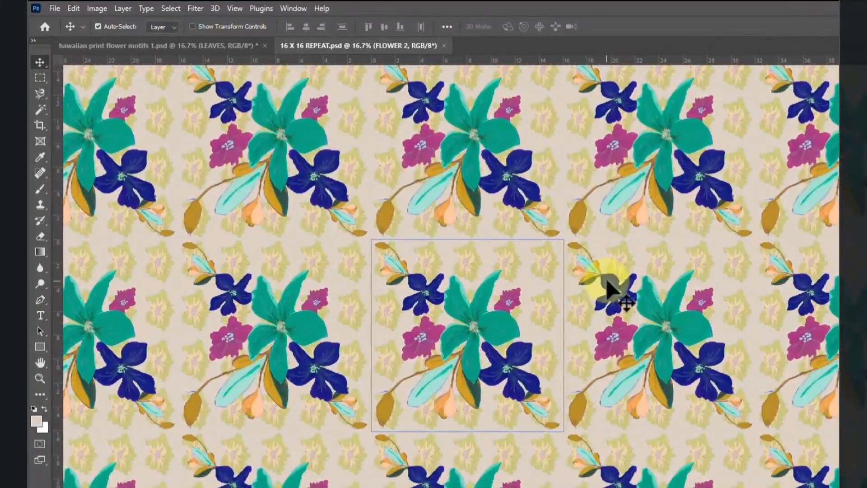
# Step: Turn off Pattern Preview and fit the single tile to the screen
pyautogui.click(234, 7)
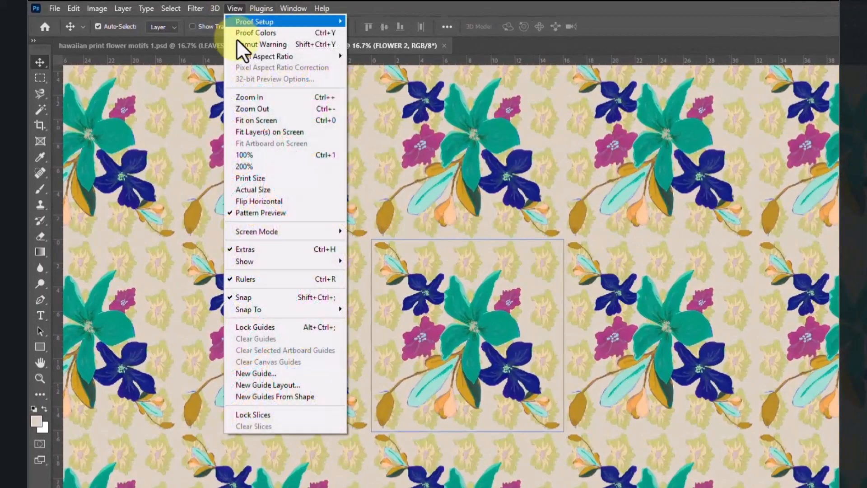
pyautogui.click(285, 212)
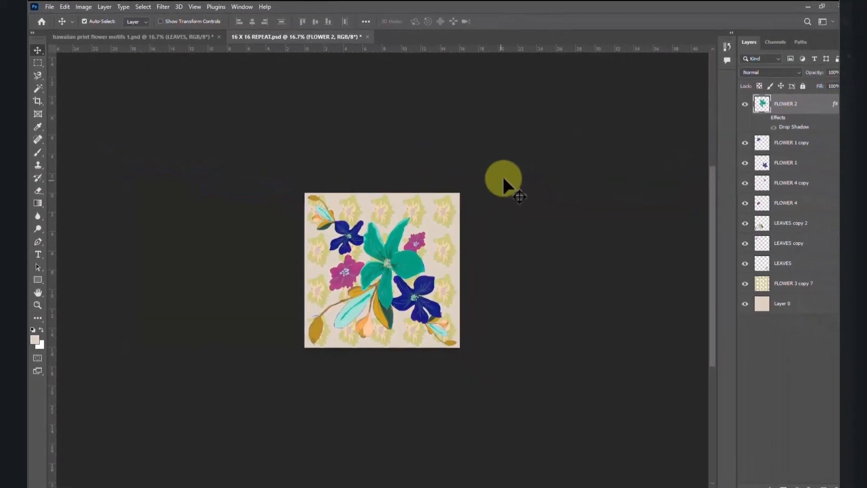
pyautogui.hotkey('ctrl', '0')
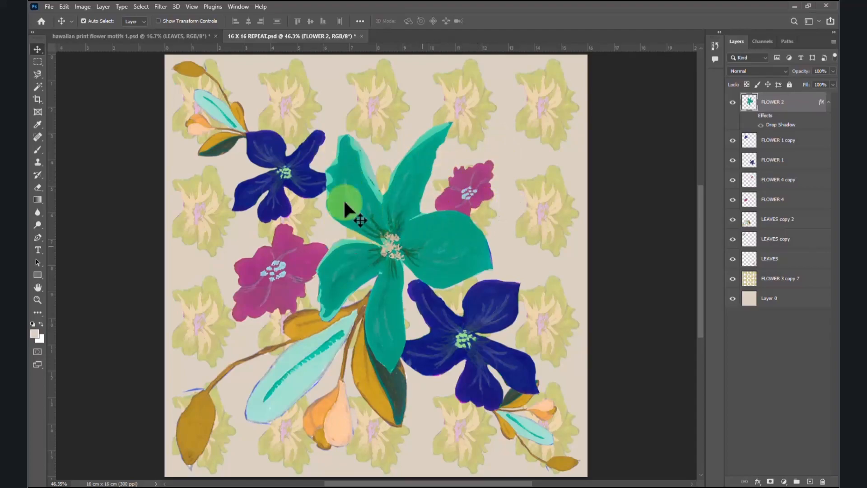
# Step: Save the tile as the TIFF file 16 X 16 REPEAT with no image compression and layers included
pyautogui.click(48, 5)
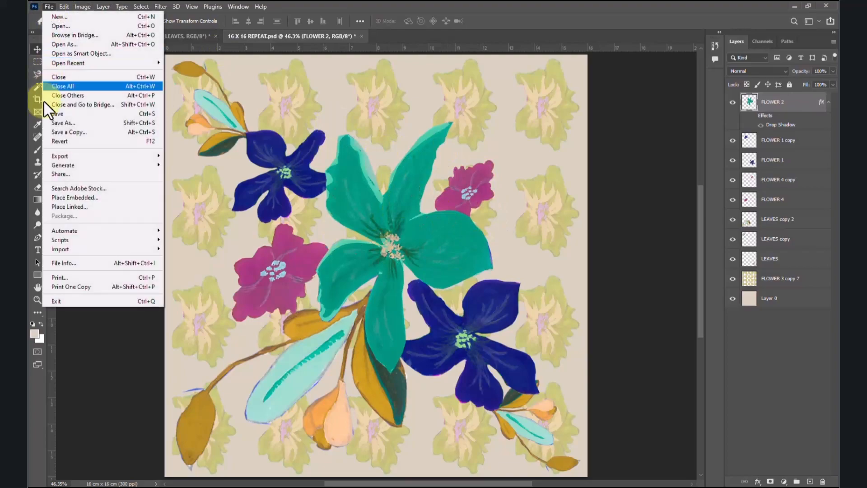
pyautogui.click(61, 122)
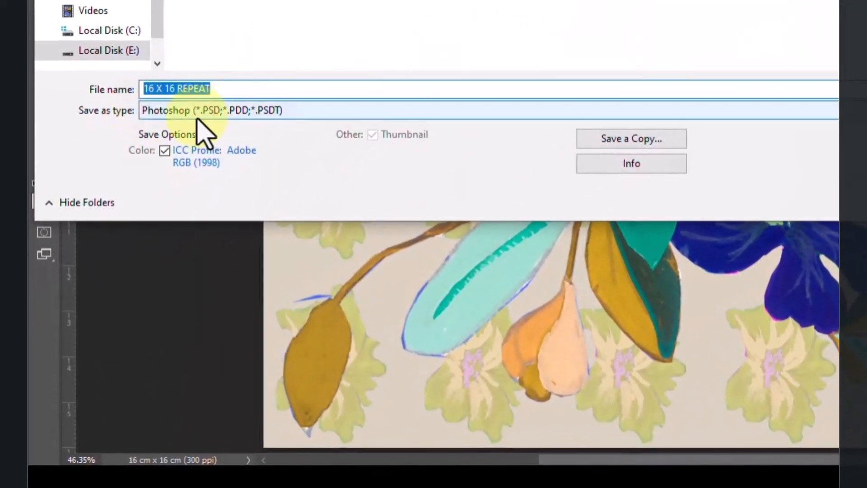
pyautogui.click(203, 112)
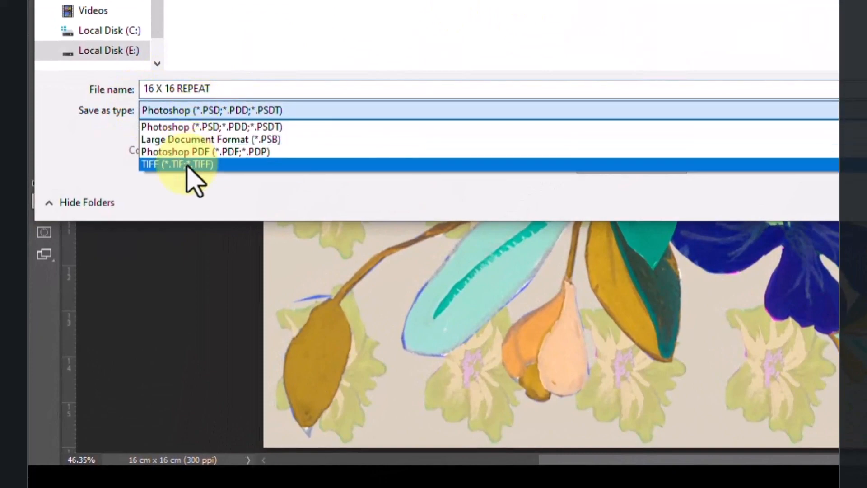
pyautogui.click(187, 166)
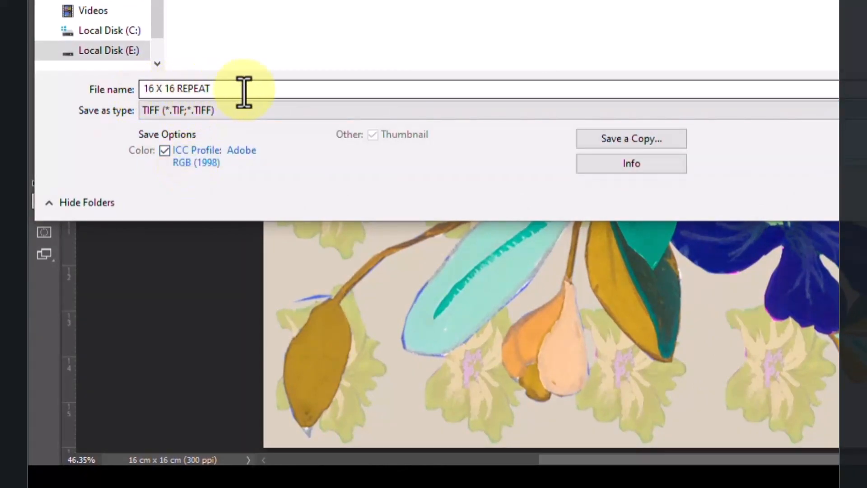
pyautogui.click(755, 285)
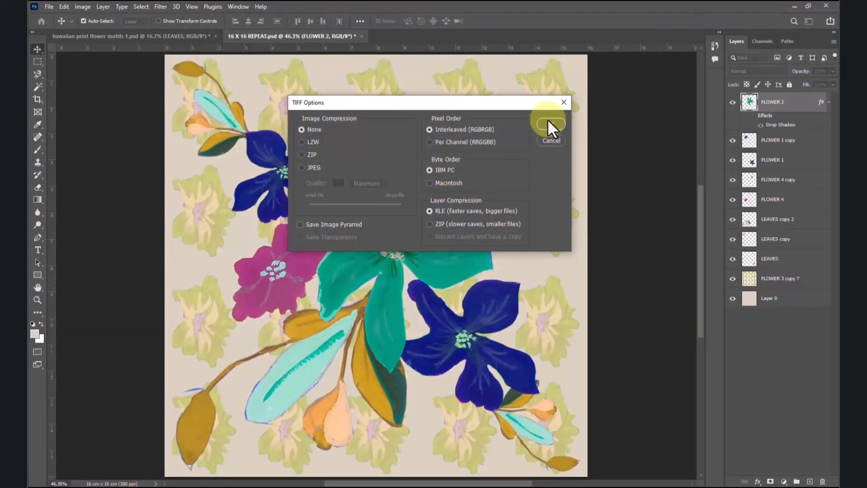
pyautogui.click(548, 121)
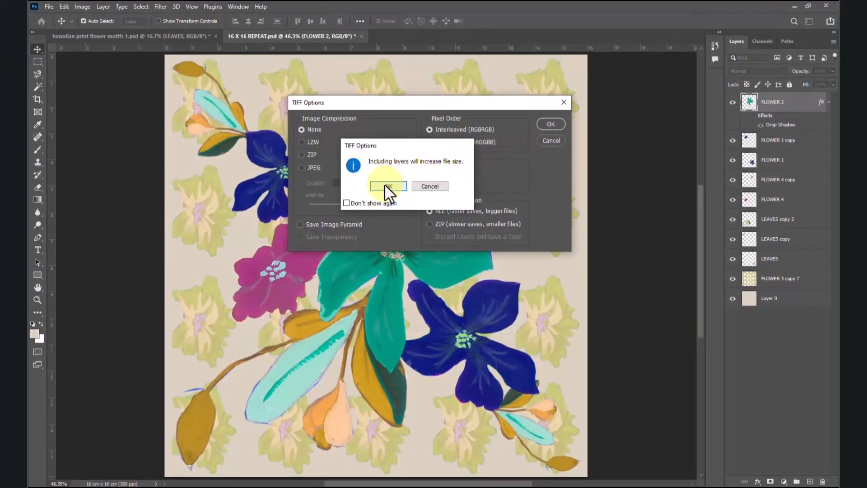
pyautogui.click(387, 185)
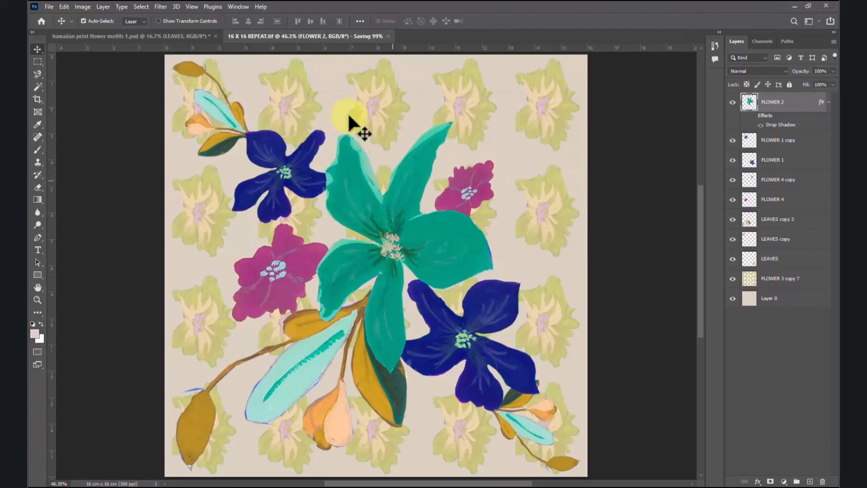